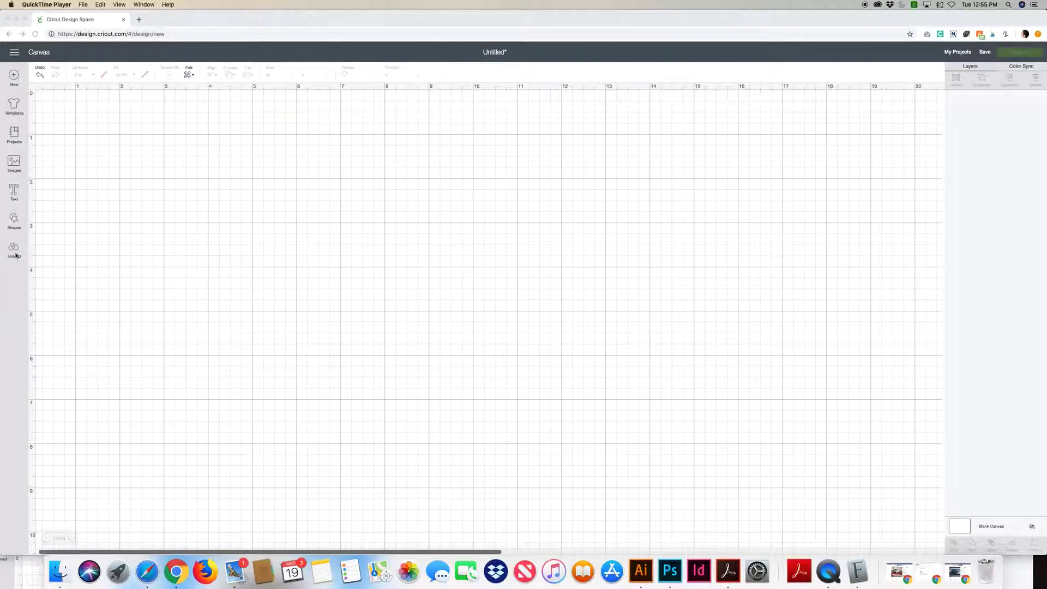
# Step: Start an image upload and open the file basketball-mama-clean-01.svg from the Test Files folder
pyautogui.click(14, 249)
pyautogui.click(14, 249)
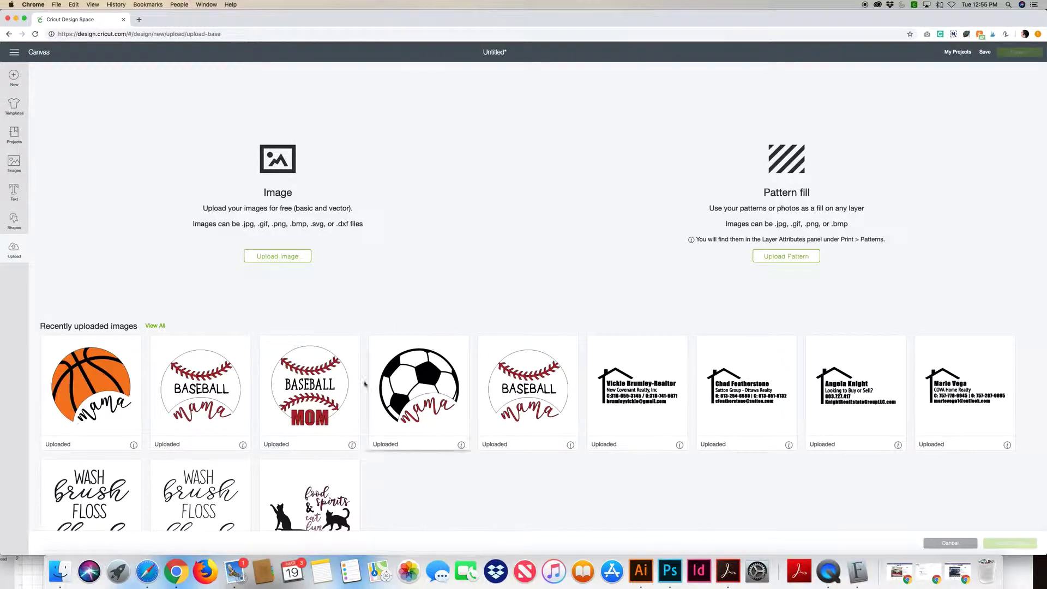
pyautogui.click(278, 257)
pyautogui.click(547, 294)
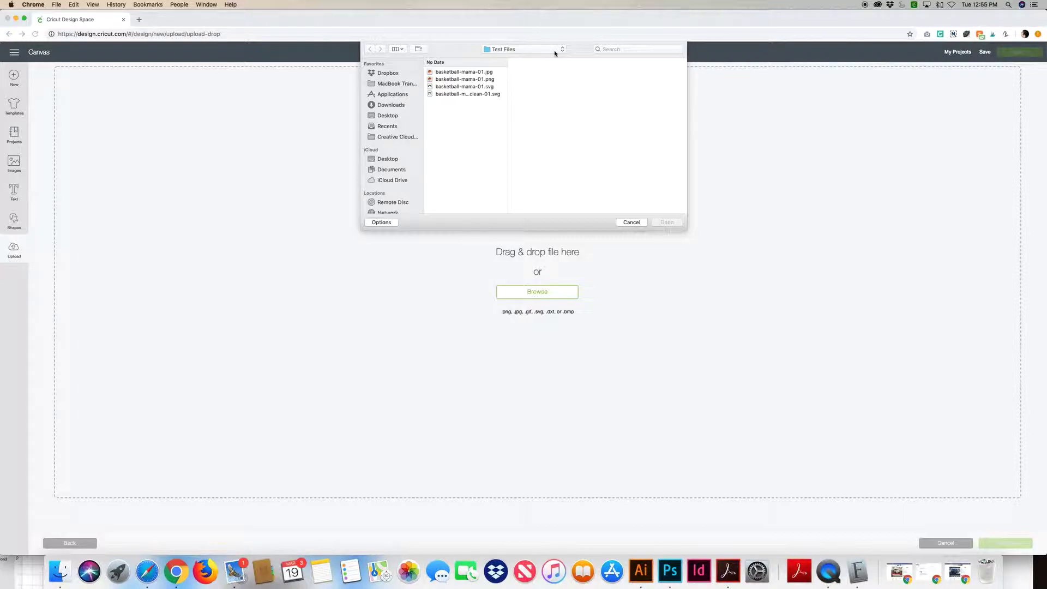
pyautogui.click(447, 95)
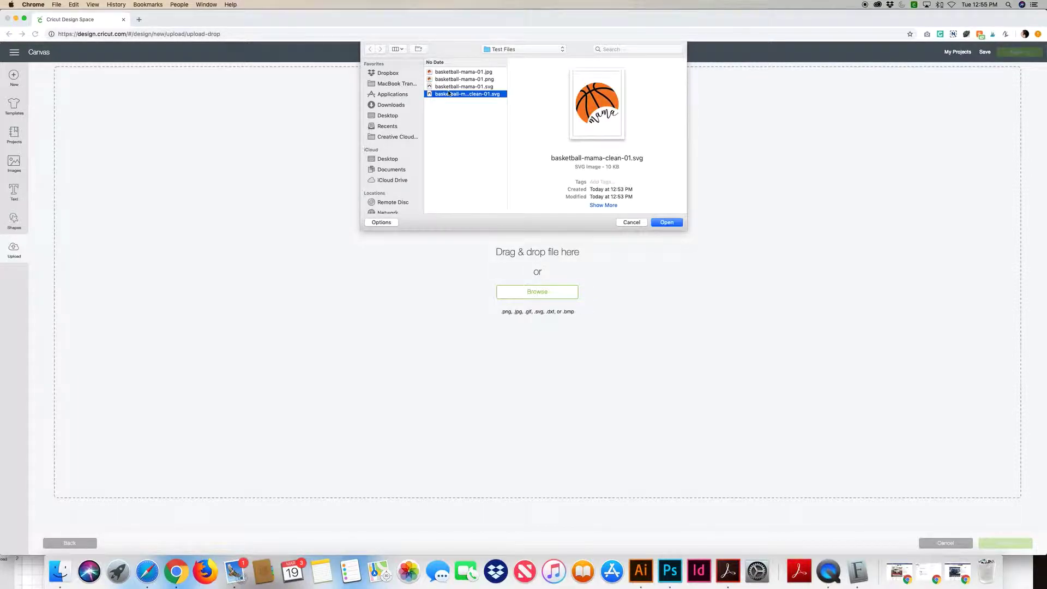
pyautogui.click(673, 222)
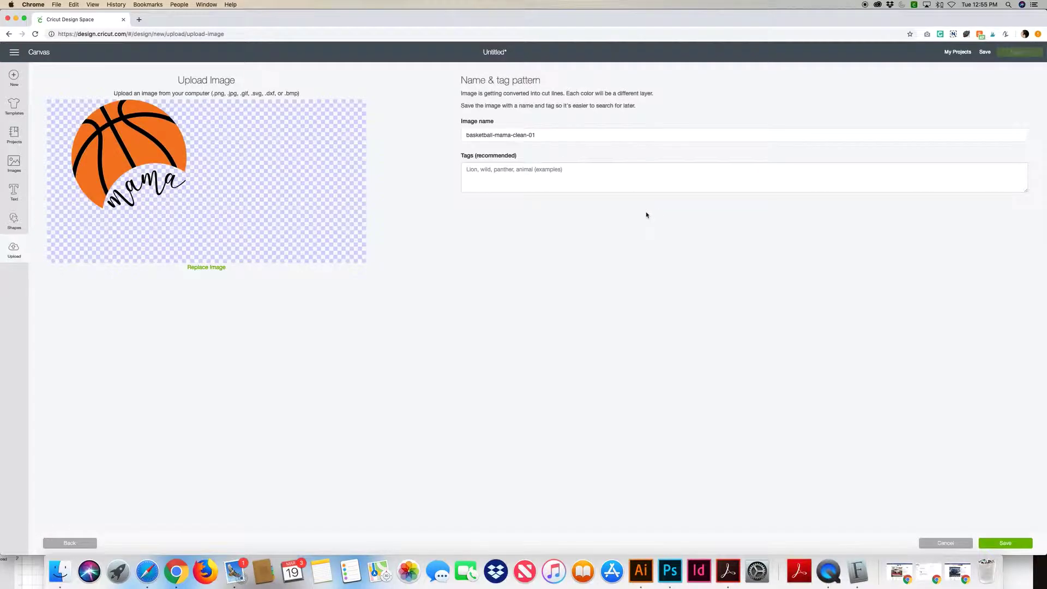
# Step: Rename the upload basketball-mama-clean, tag it "Basketball, Mama, Sports" and save it
pyautogui.moveTo(528, 135); pyautogui.dragTo(552, 137)
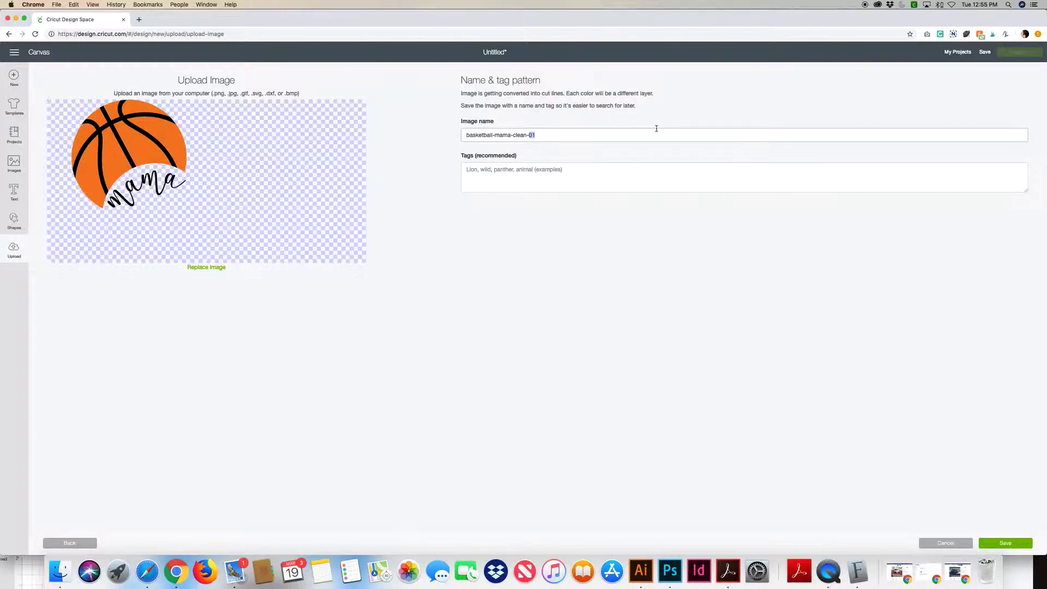
pyautogui.press('BackSpace')
pyautogui.click(556, 173)
pyautogui.write('Basketbal')
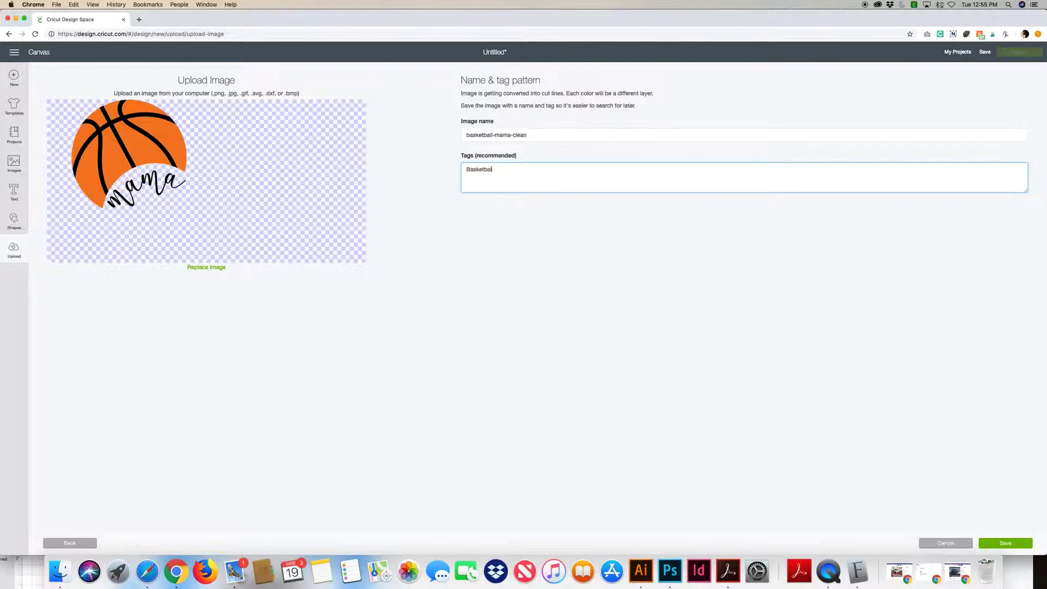
pyautogui.write('l, Mama, Sports')
pyautogui.click(1010, 542)
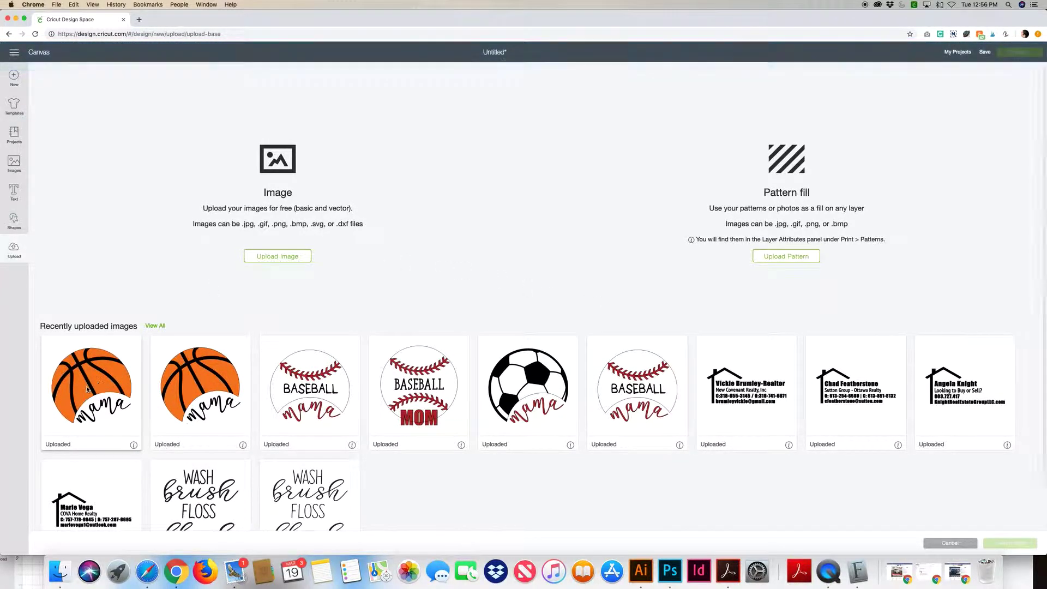
# Step: Insert the newly uploaded basketball mama image on the canvas and move it up to about X 2.2, Y 1.92
pyautogui.click(88, 388)
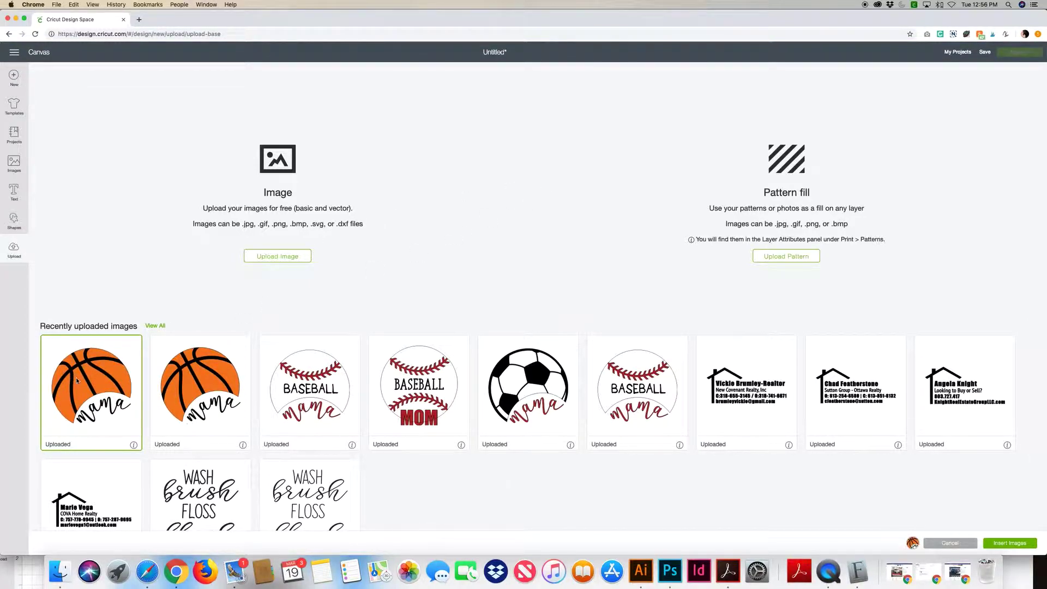
pyautogui.click(1009, 543)
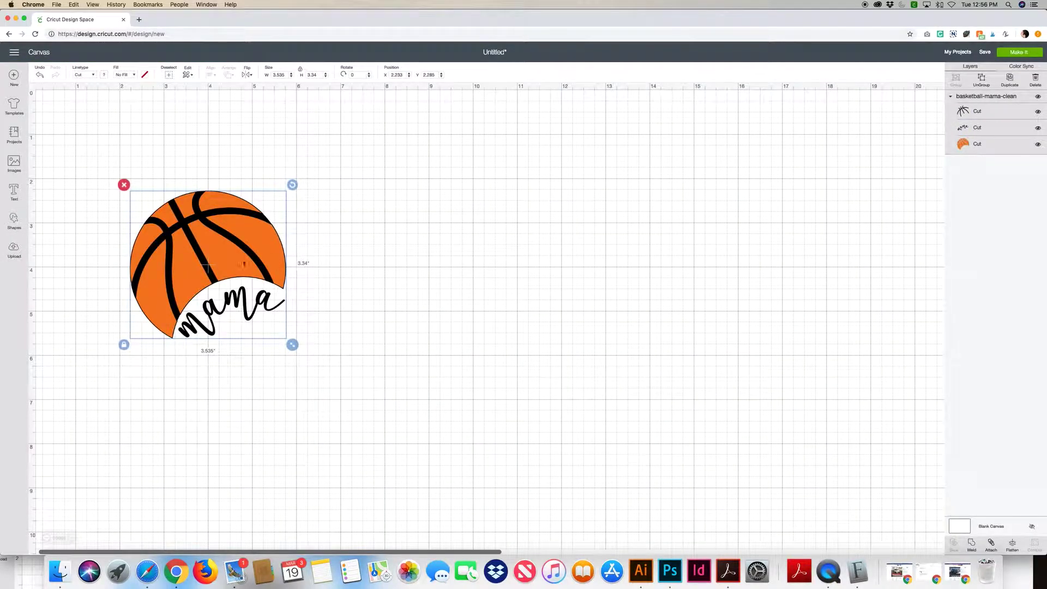
pyautogui.moveTo(234, 262); pyautogui.dragTo(231, 244)
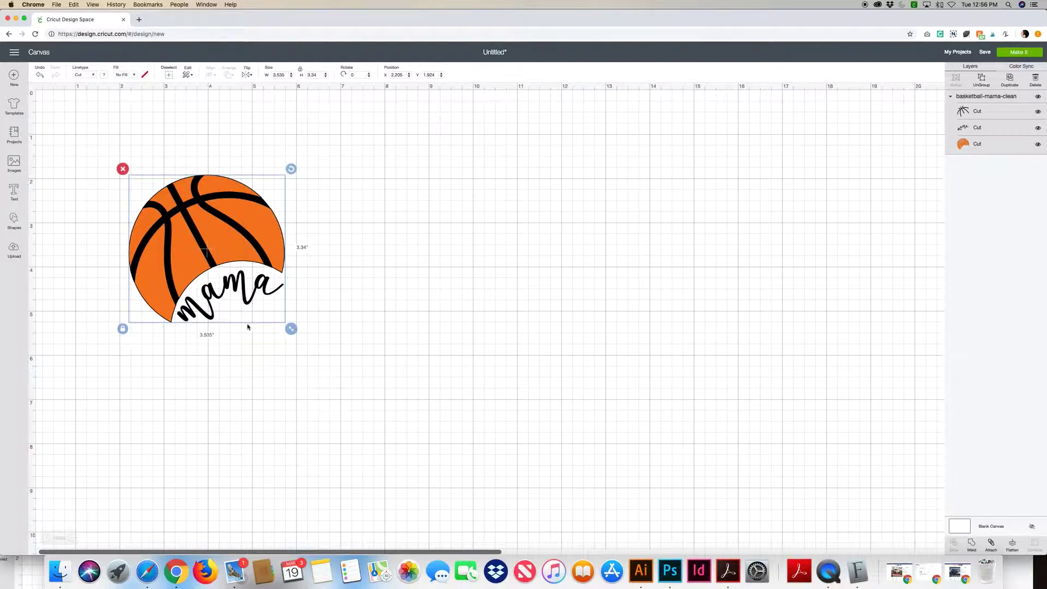
pyautogui.click(327, 286)
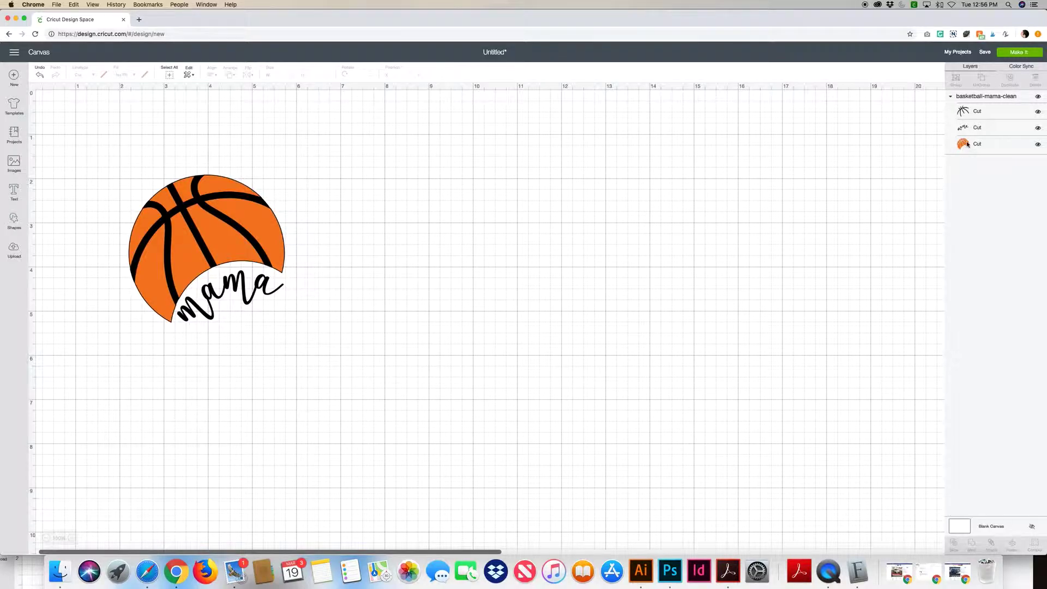
# Step: Hide and show the seam lines, mama text and orange ball layers one at a time to inspect each
pyautogui.click(1038, 112)
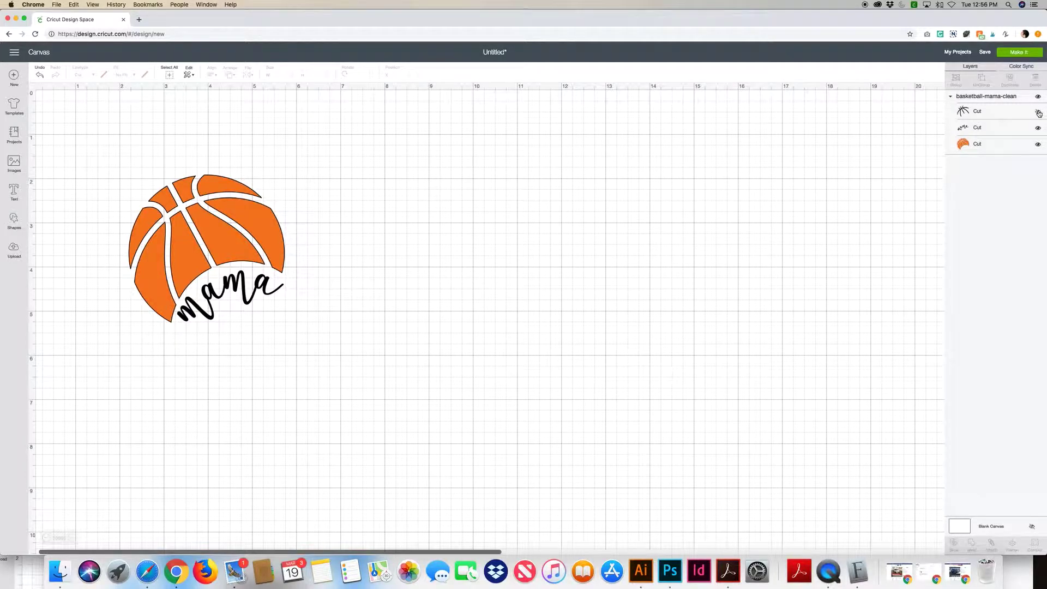
pyautogui.click(1038, 112)
pyautogui.click(1038, 128)
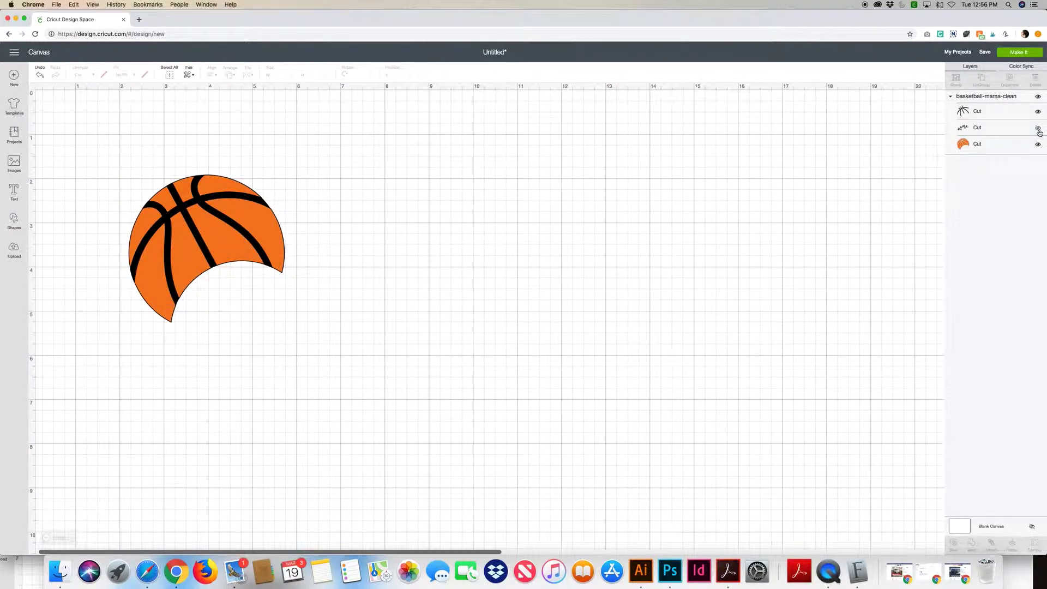
pyautogui.click(1038, 129)
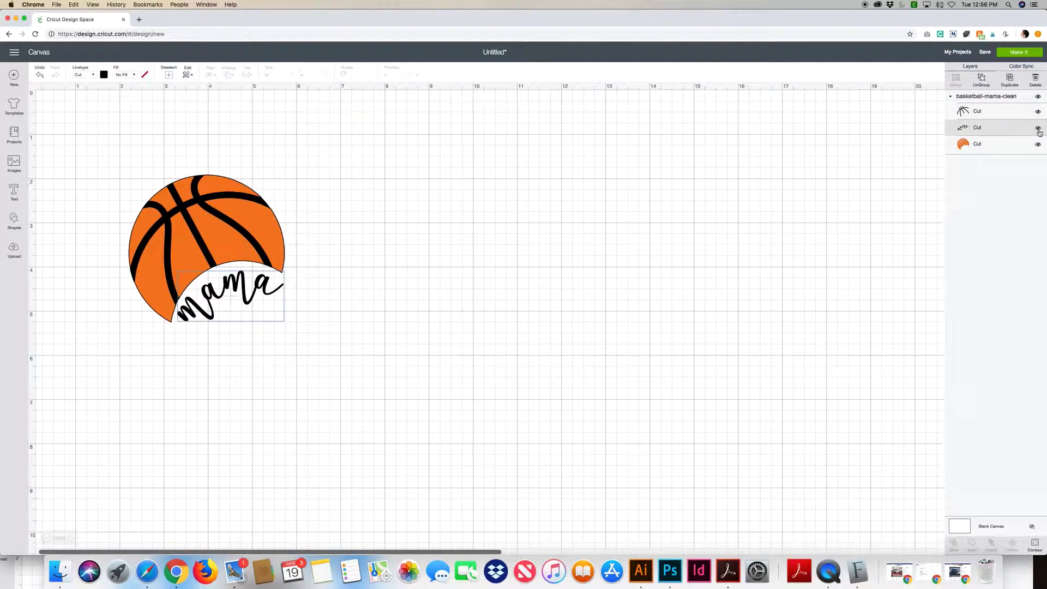
pyautogui.click(1037, 145)
pyautogui.click(1038, 145)
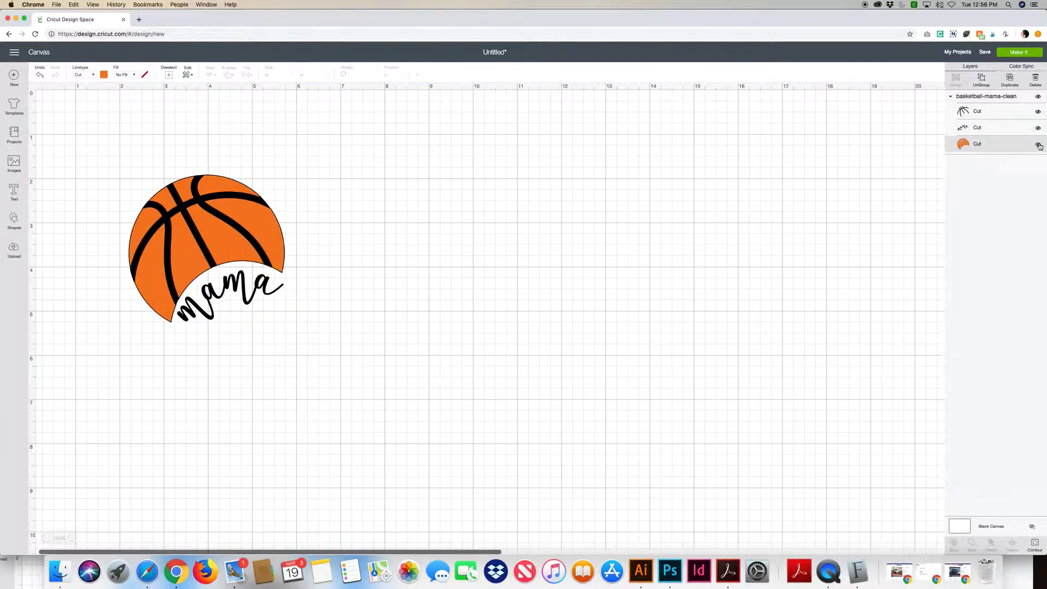
pyautogui.click(425, 185)
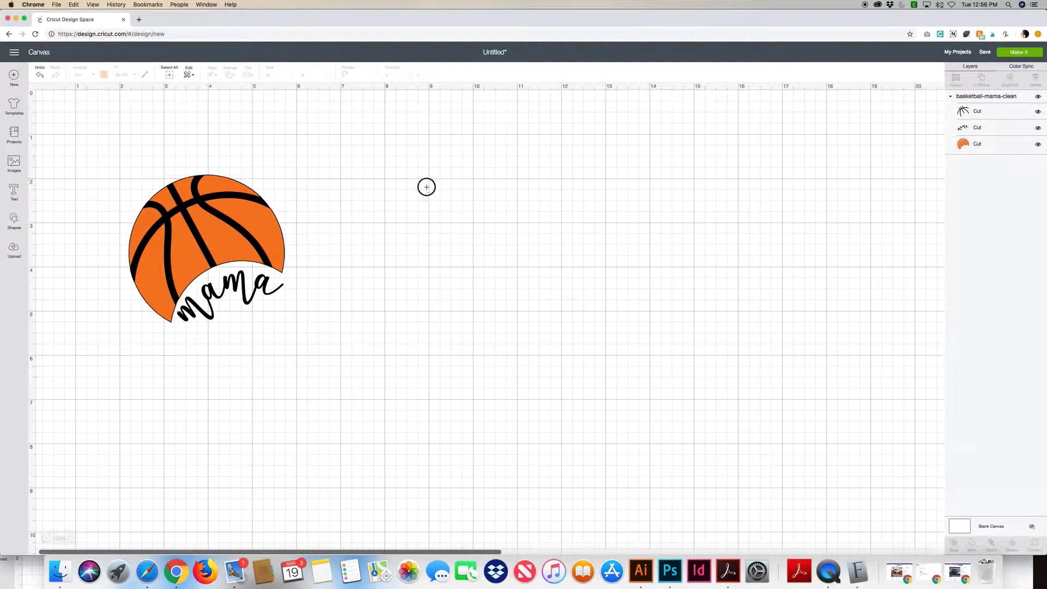
# Step: Ungroup the basketball mama design into separate layers
pyautogui.click(272, 233)
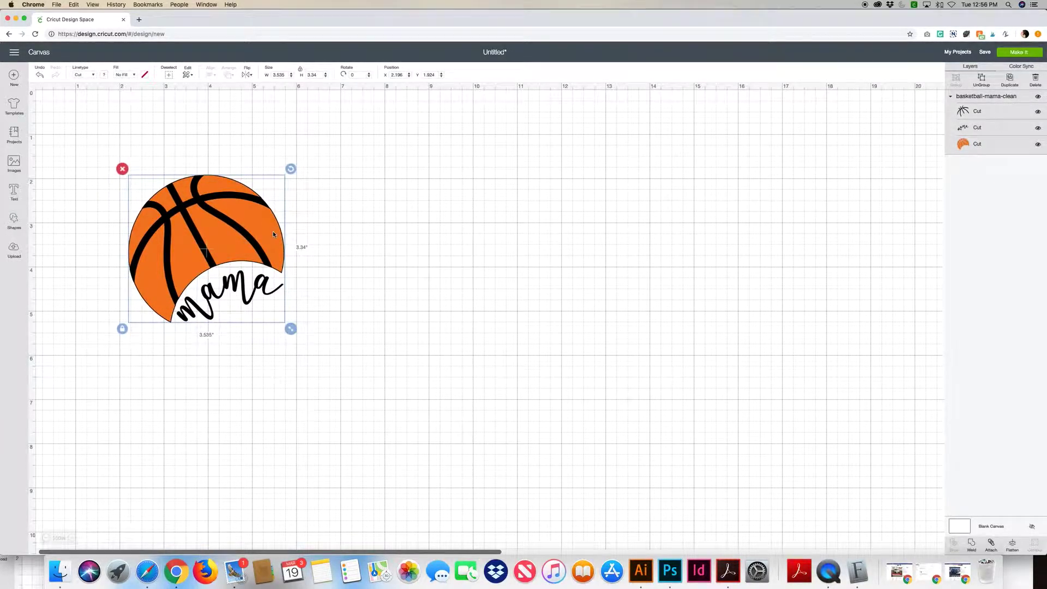
pyautogui.rightClick(238, 211)
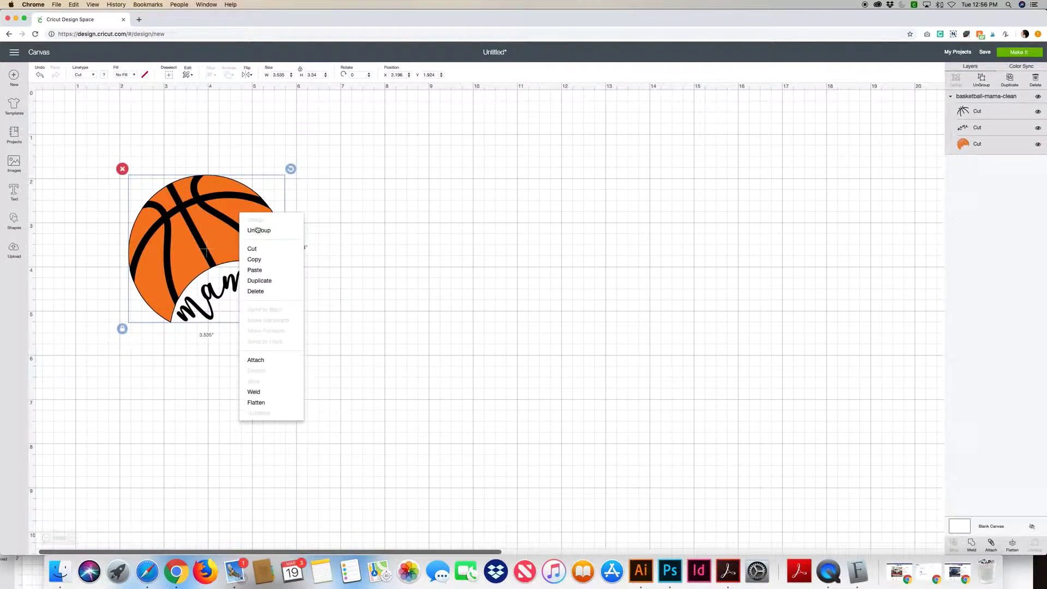
pyautogui.click(257, 231)
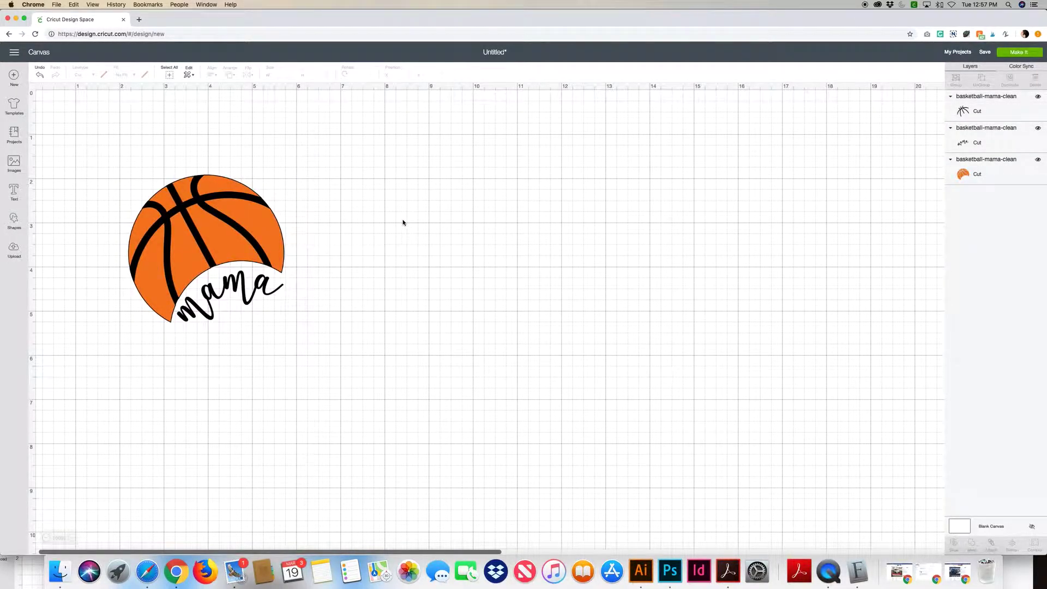
# Step: Try moving the black seam lines off the ball and undo it, and switch their visibility off and back on
pyautogui.moveTo(272, 236); pyautogui.dragTo(370, 354)
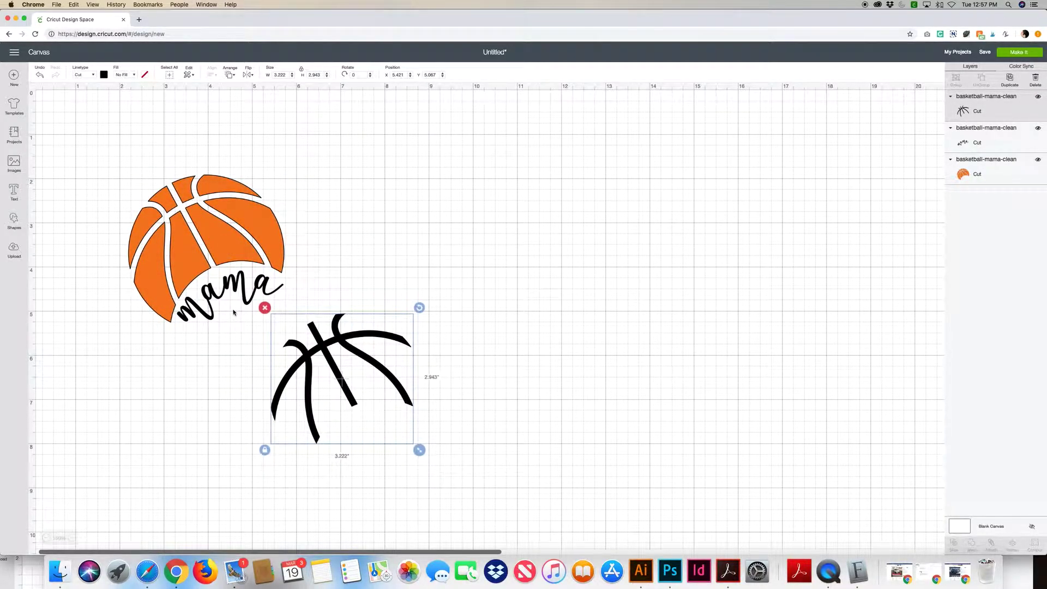
pyautogui.press('super+z')
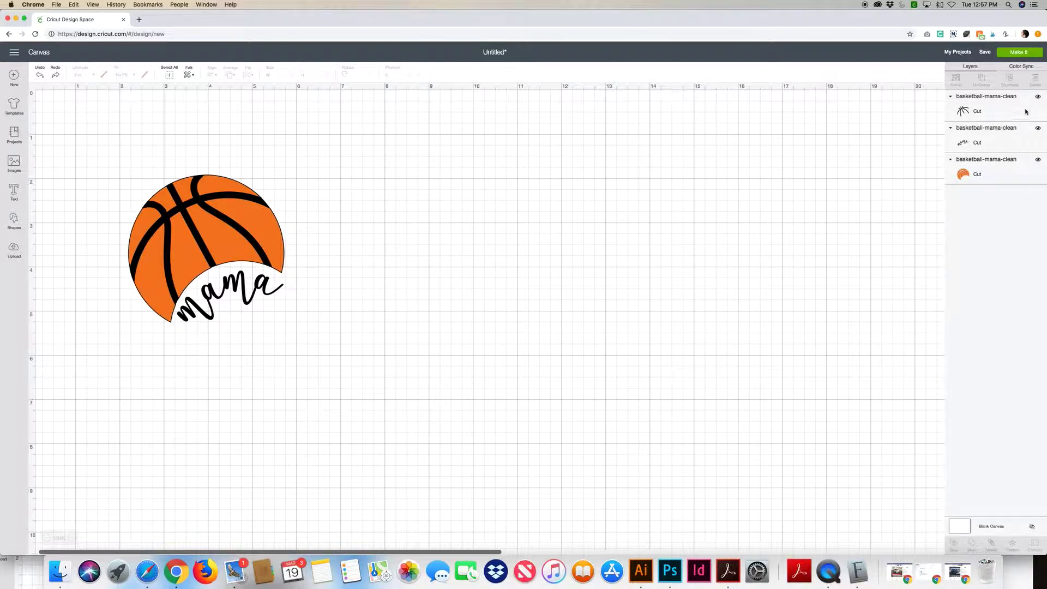
pyautogui.click(1037, 97)
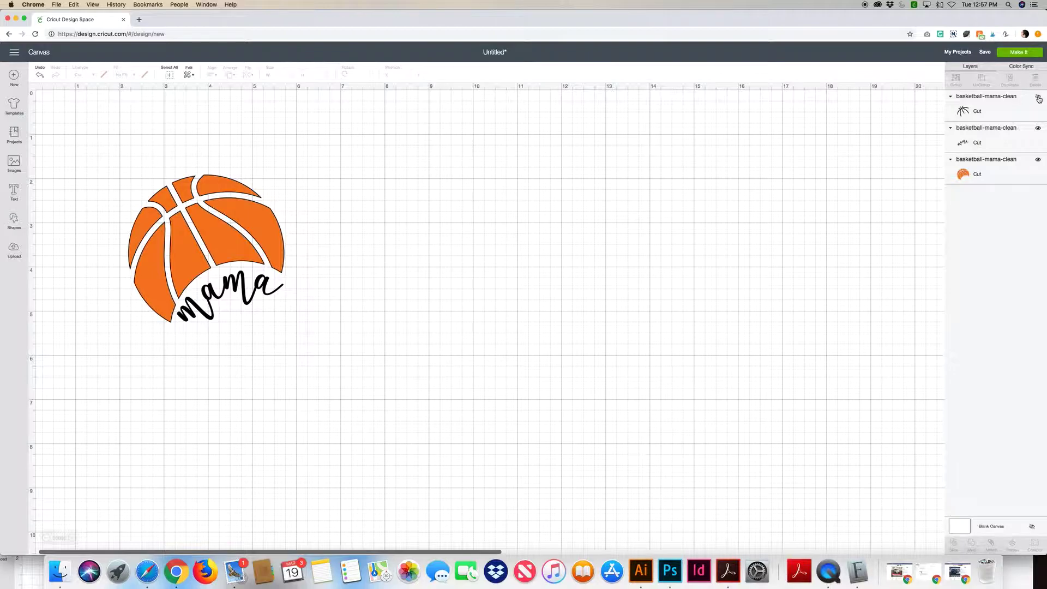
pyautogui.click(1038, 98)
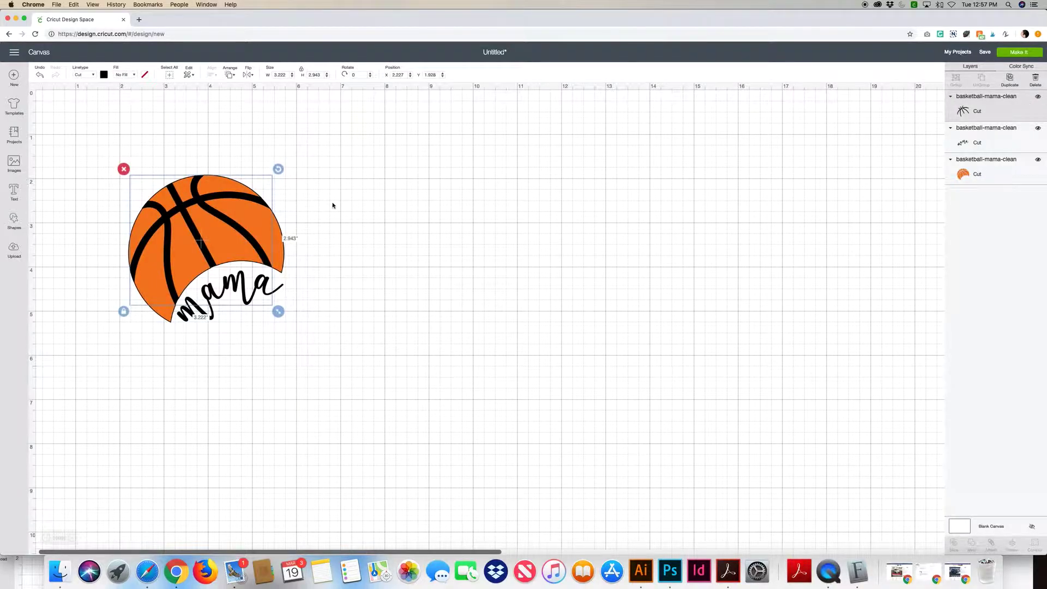
# Step: Hide the black seam lines layer and recolor the mama text to orange #FF9702
pyautogui.click(1038, 98)
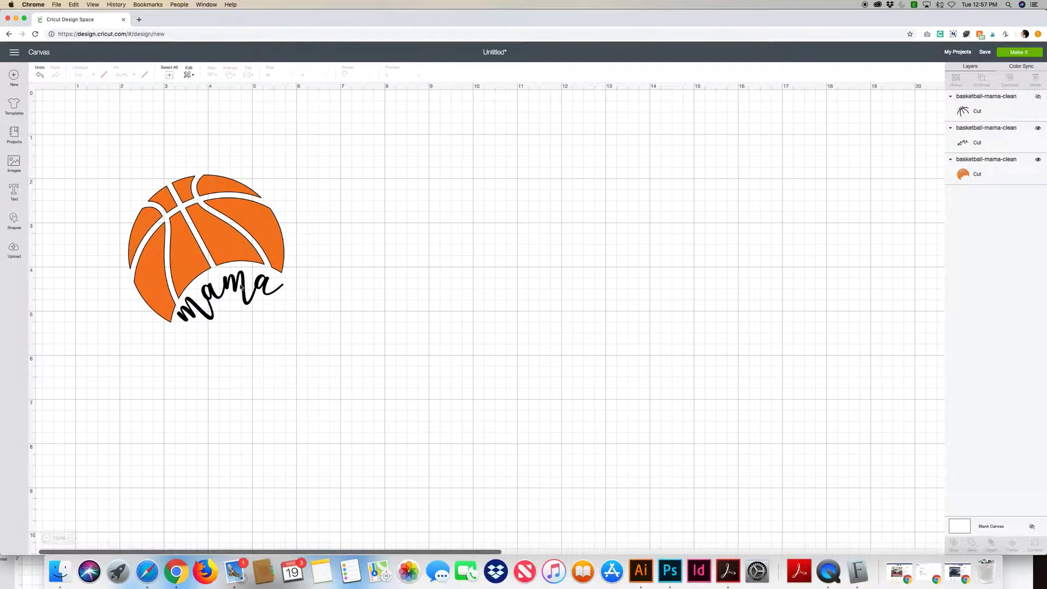
pyautogui.click(229, 297)
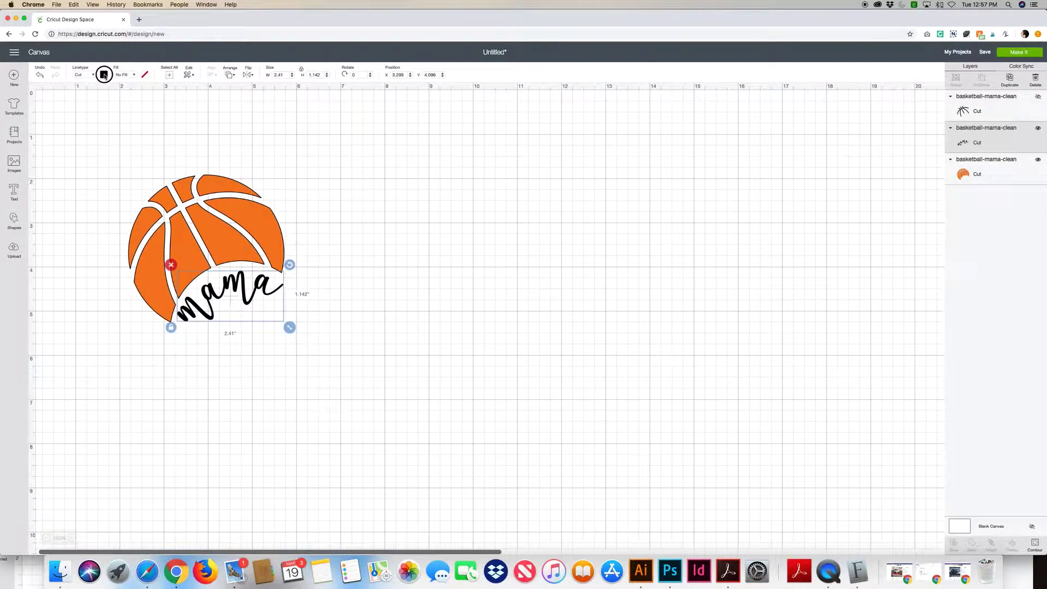
pyautogui.click(104, 75)
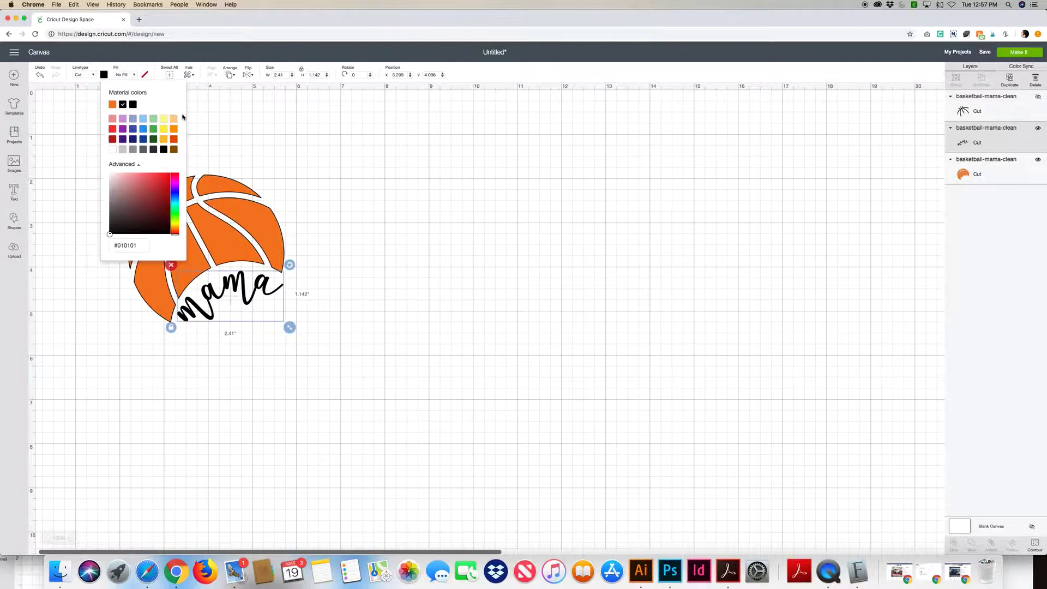
pyautogui.click(174, 129)
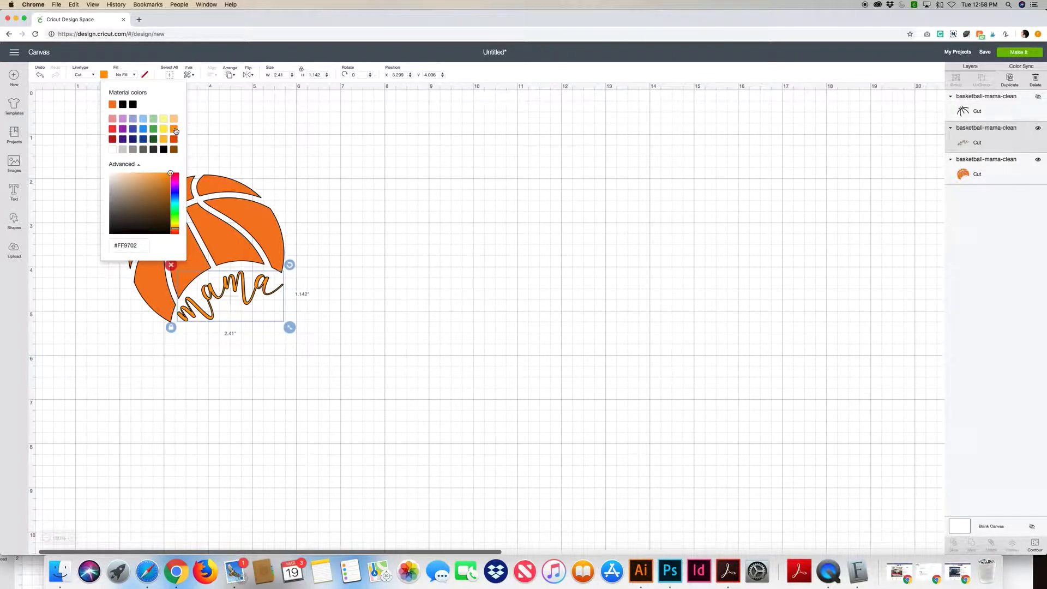
pyautogui.click(426, 241)
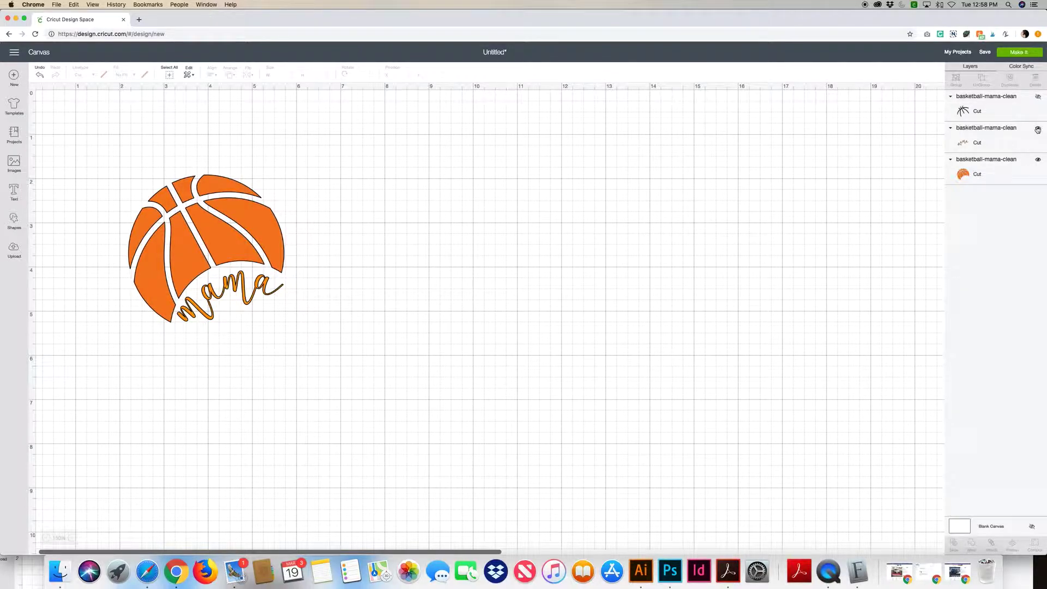
# Step: Select the orange ball and mama text together and delete them from the canvas
pyautogui.moveTo(423, 155); pyautogui.dragTo(61, 401)
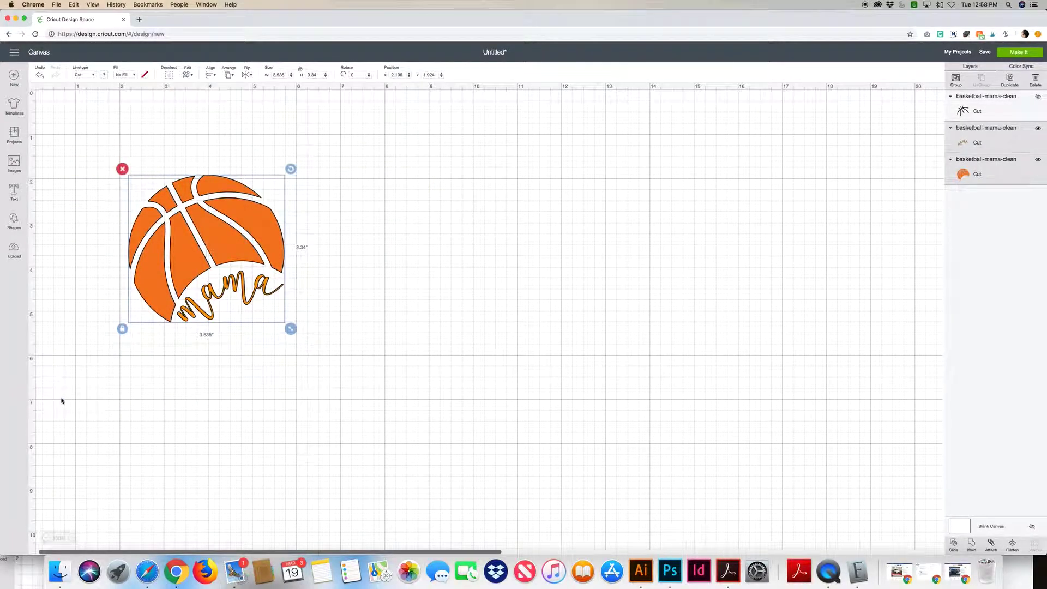
pyautogui.hscroll(5, 61, 401)
pyautogui.press('Delete')
pyautogui.hscroll(-5, 61, 400)
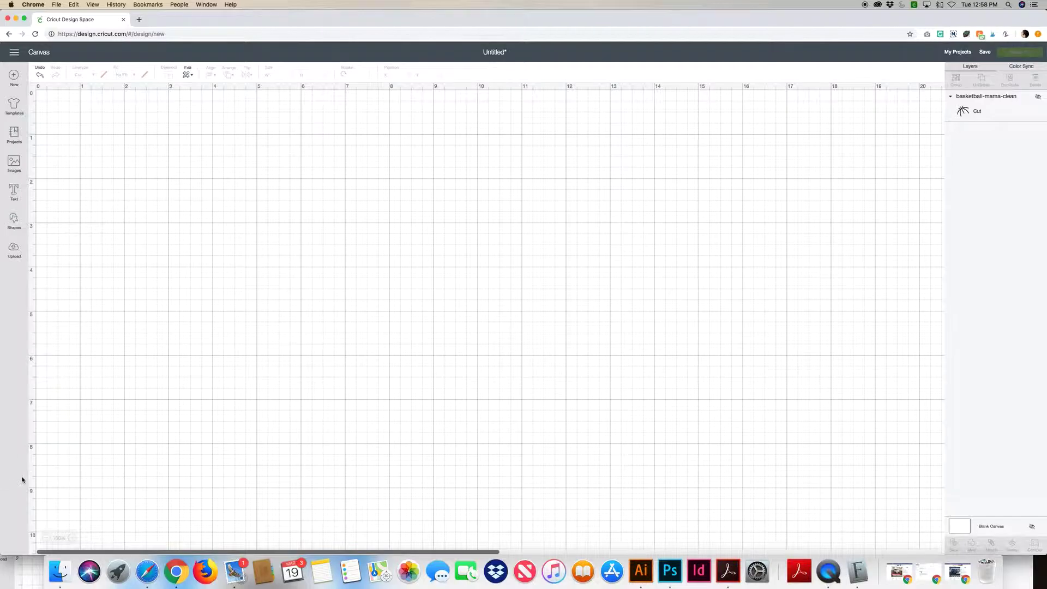
# Step: Start another image upload with the file basketball-mama-01.png and set its image type to Simple
pyautogui.click(14, 249)
pyautogui.click(291, 260)
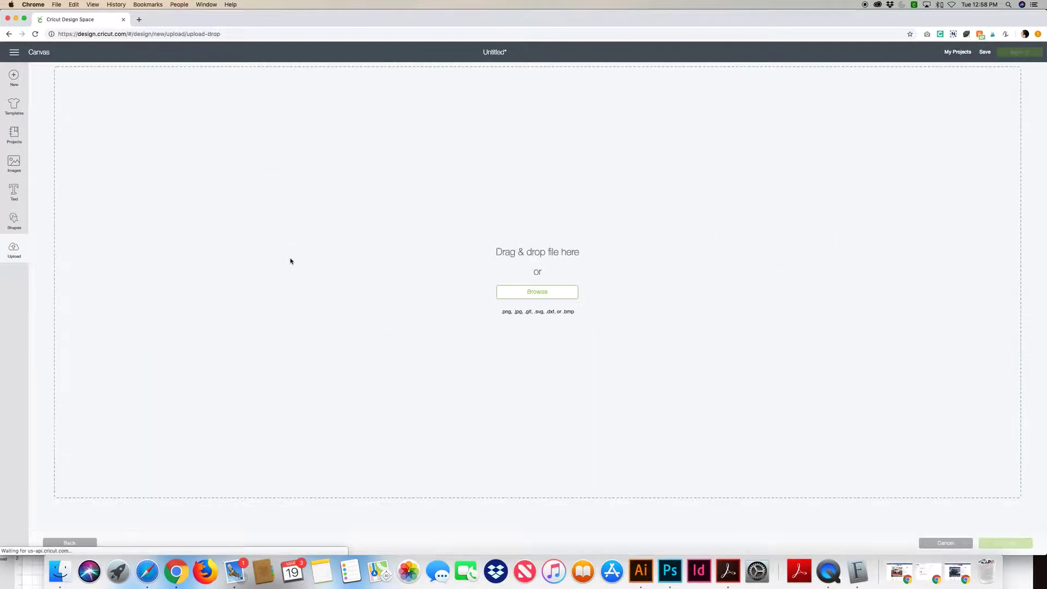
pyautogui.click(490, 324)
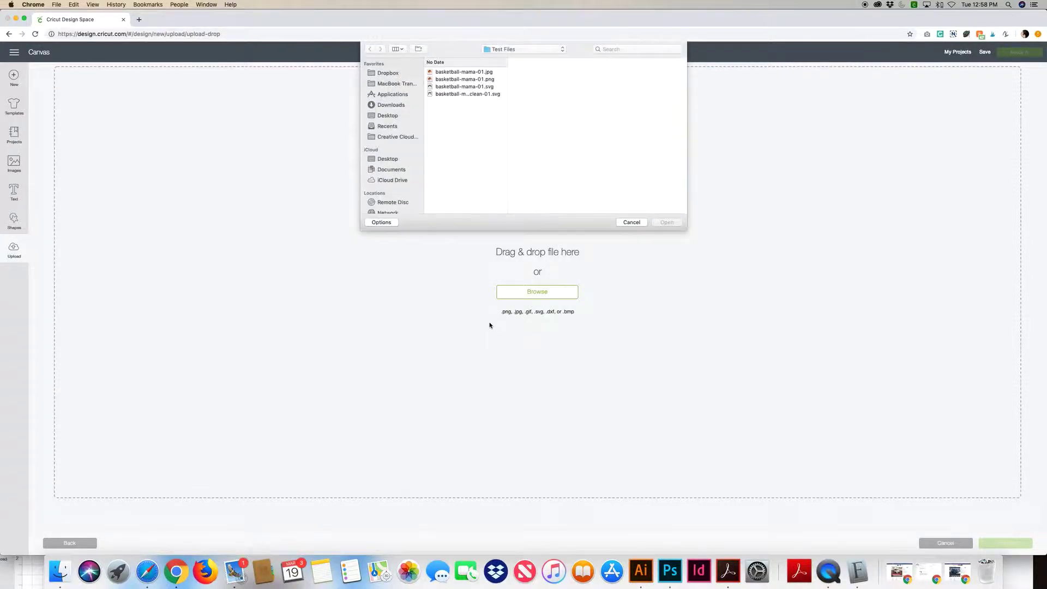
pyautogui.click(483, 79)
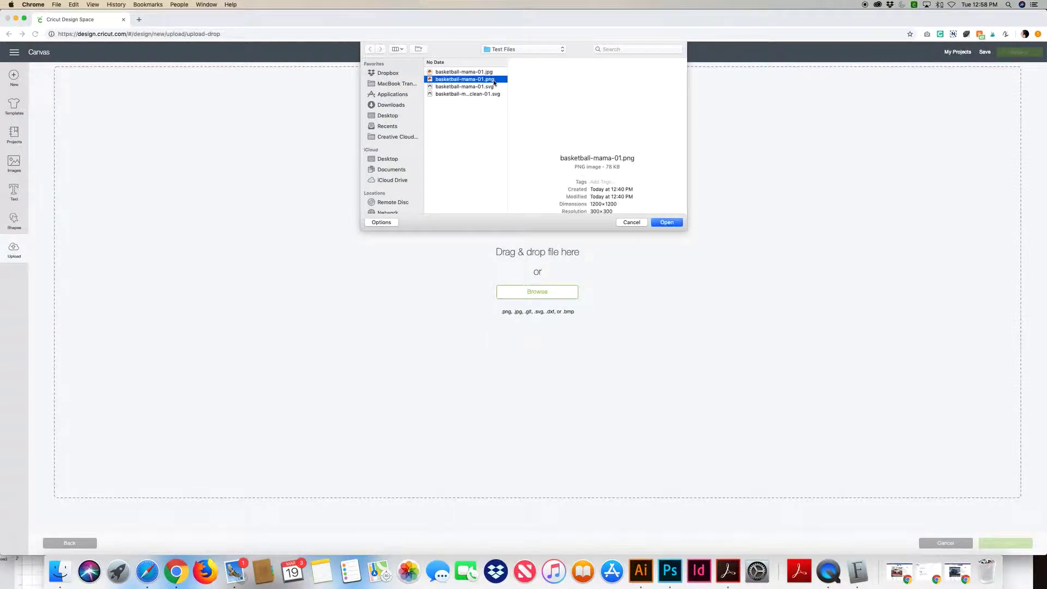
pyautogui.click(673, 222)
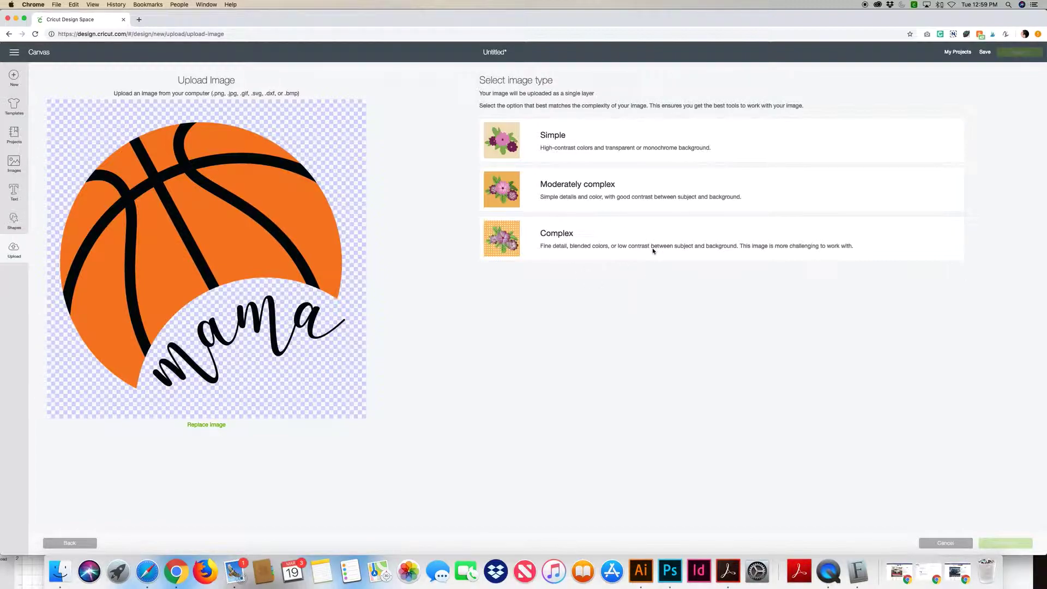
pyautogui.click(600, 142)
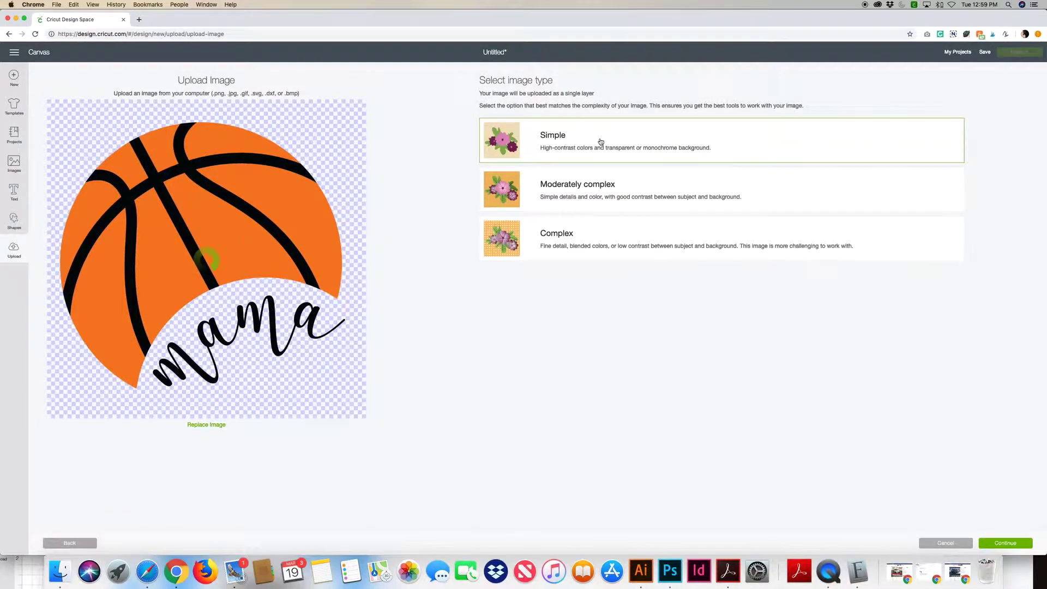
# Step: Complete the PNG upload without erasing anything and save it as a Print Then Cut image named basketball-mama-01
pyautogui.click(1005, 544)
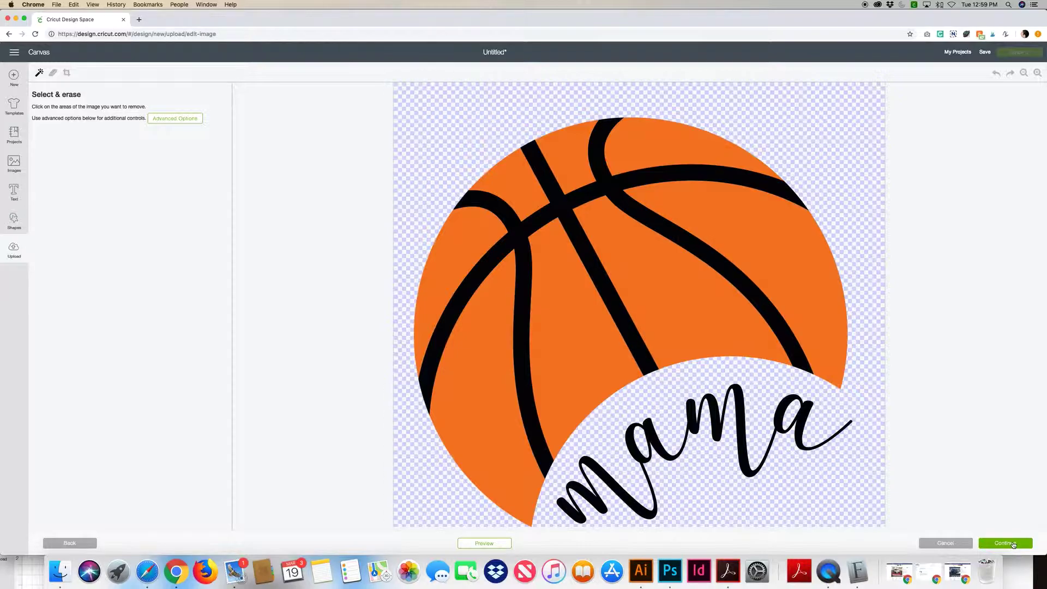
pyautogui.click(1012, 544)
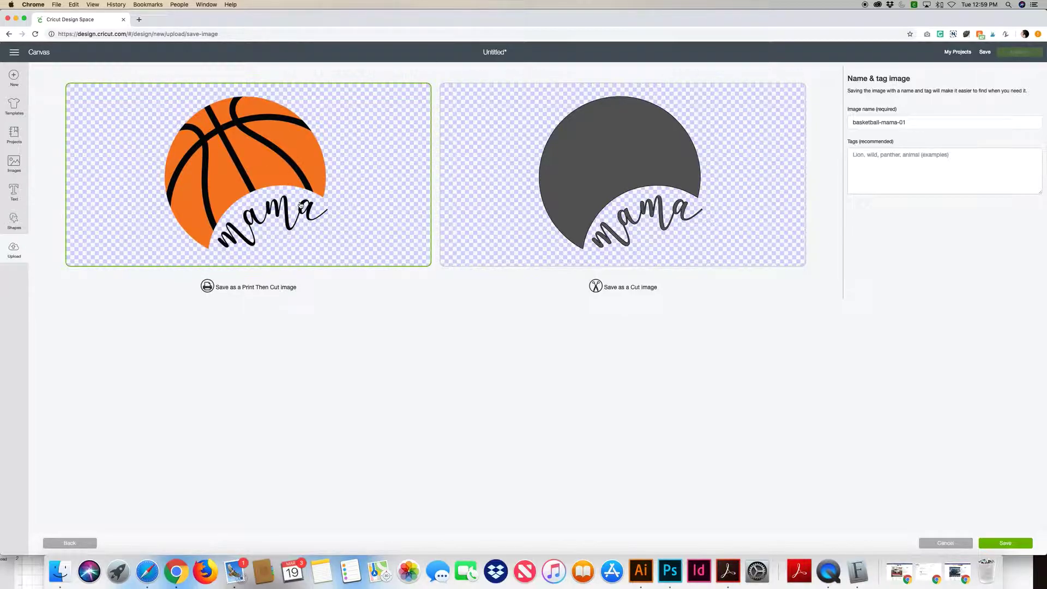
pyautogui.click(651, 172)
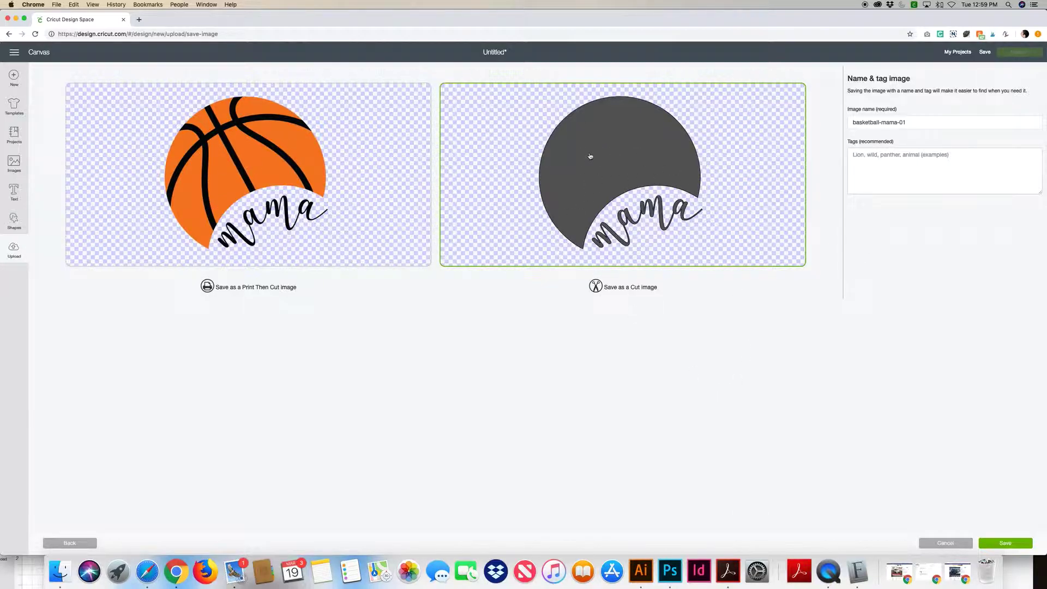
pyautogui.click(341, 186)
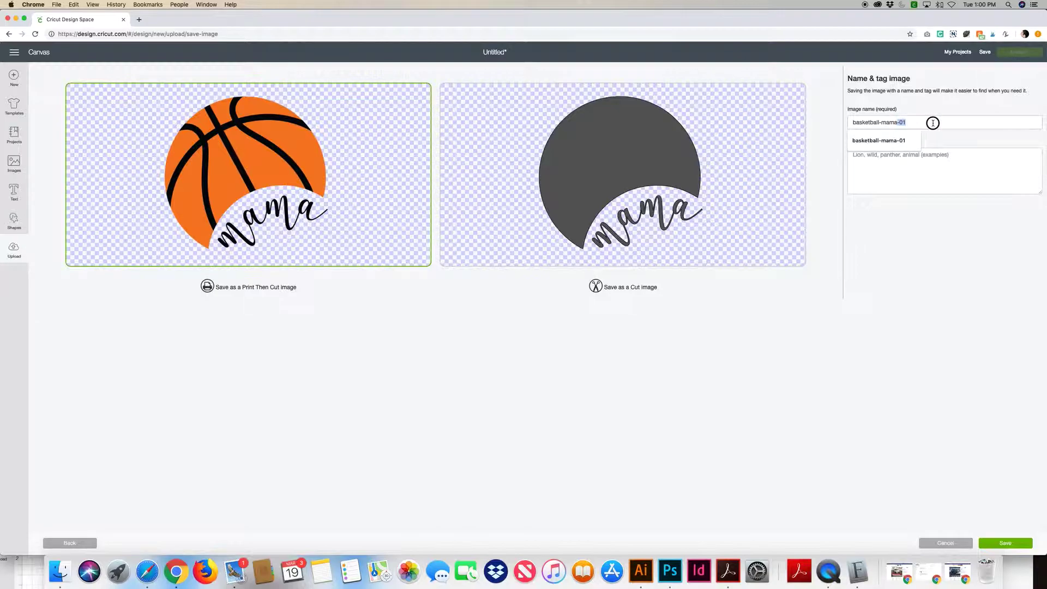
pyautogui.click(945, 155)
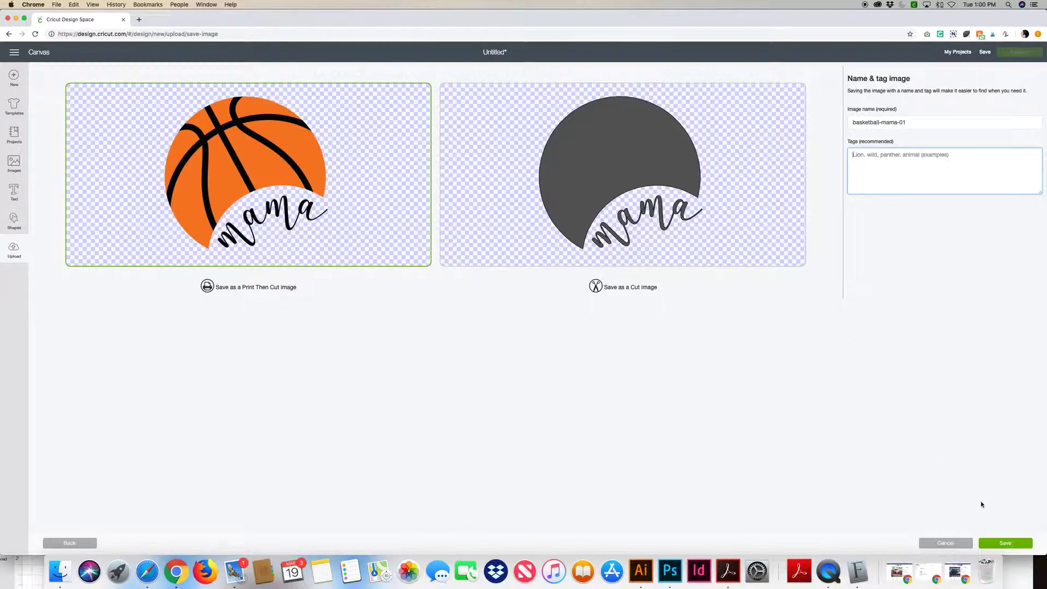
pyautogui.click(1009, 547)
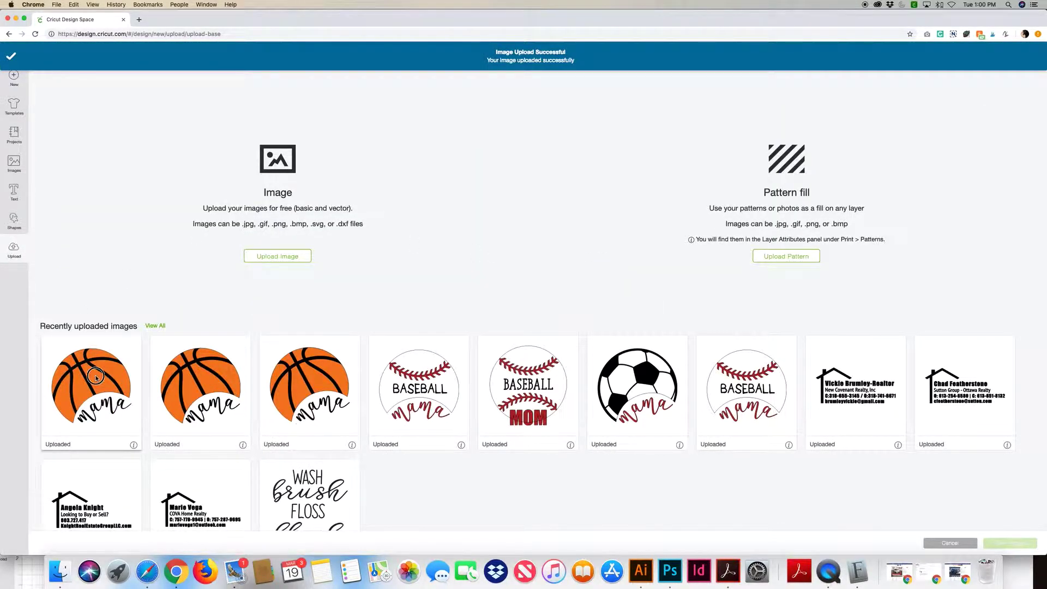
# Step: Insert the uploaded basketball image on the canvas, move it up and shrink it to about 5.34 by 4.99 inches
pyautogui.click(1010, 543)
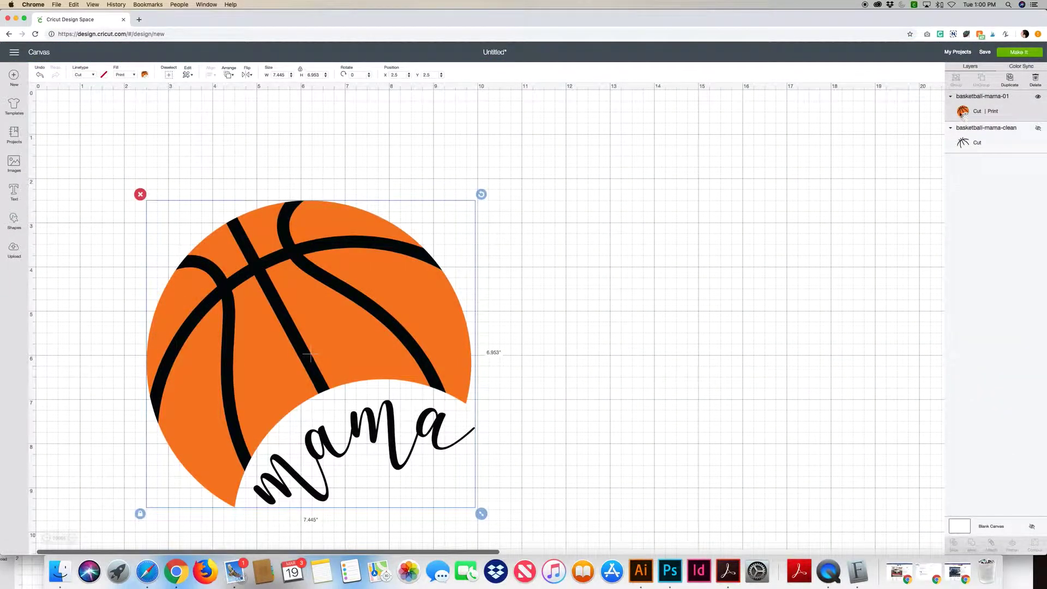
pyautogui.moveTo(397, 309); pyautogui.dragTo(396, 250)
pyautogui.moveTo(479, 454); pyautogui.dragTo(387, 367)
pyautogui.click(537, 344)
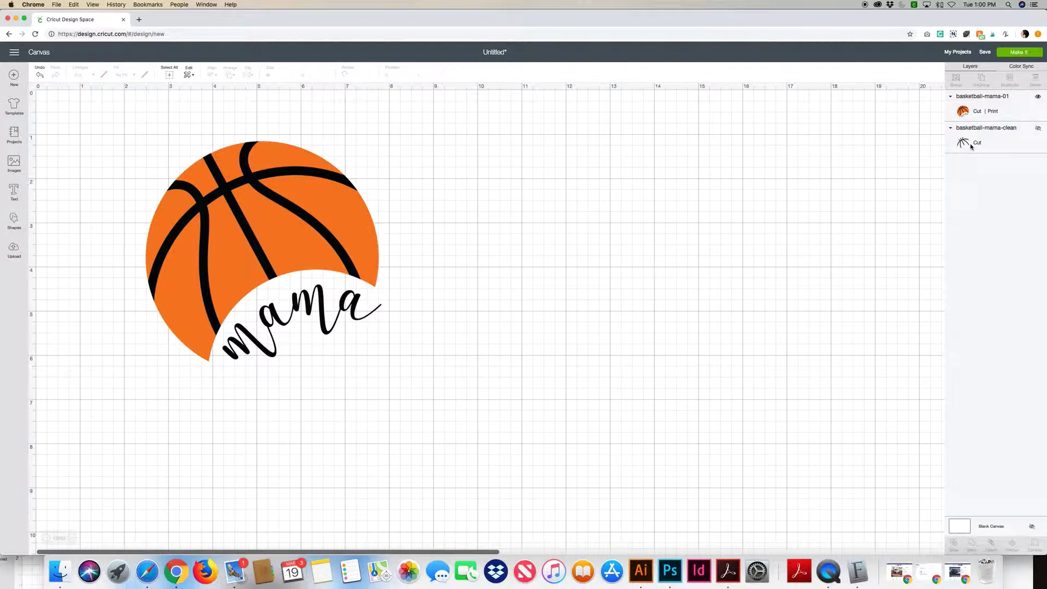
# Step: Delete the hidden basketball-mama-clean layer and move the basketball image to about X 3.67, Y 1.61
pyautogui.click(981, 130)
pyautogui.click(1036, 80)
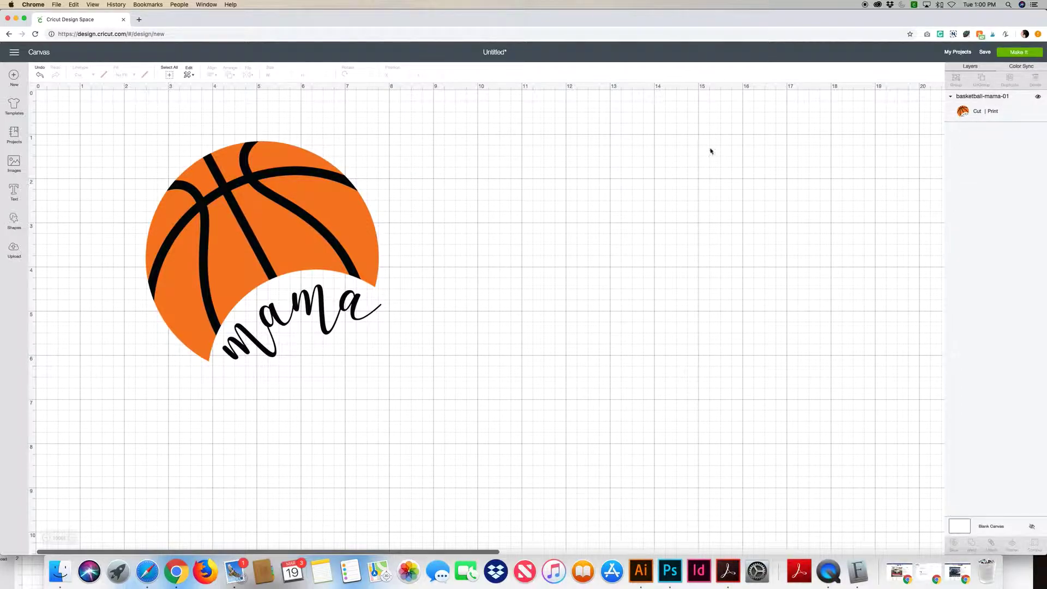
pyautogui.moveTo(322, 226); pyautogui.dragTo(374, 234)
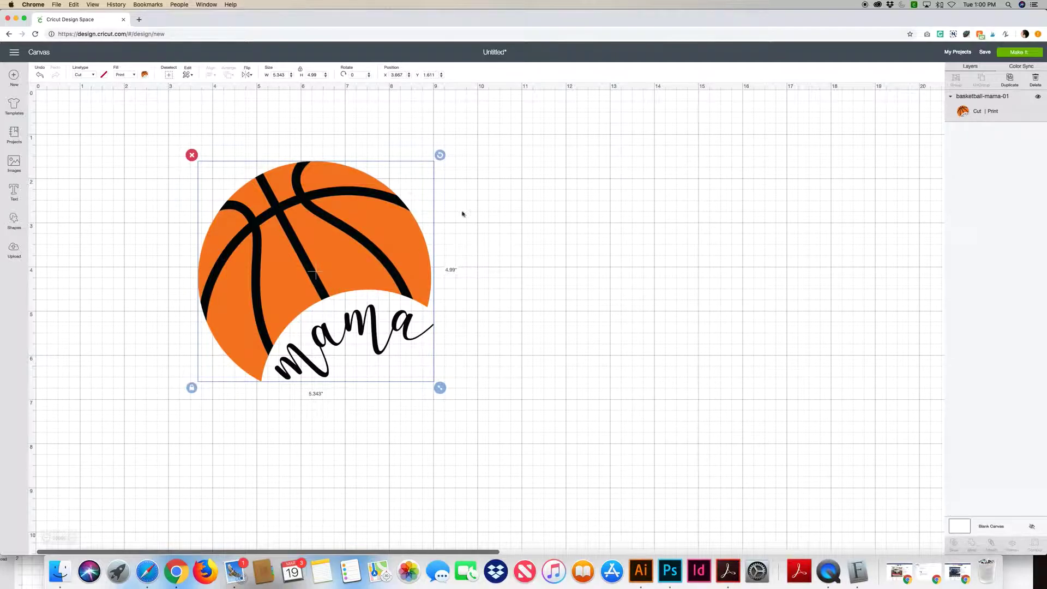
# Step: Preview the Print Then Cut layout on the cutting mat and return to the canvas
pyautogui.click(1018, 55)
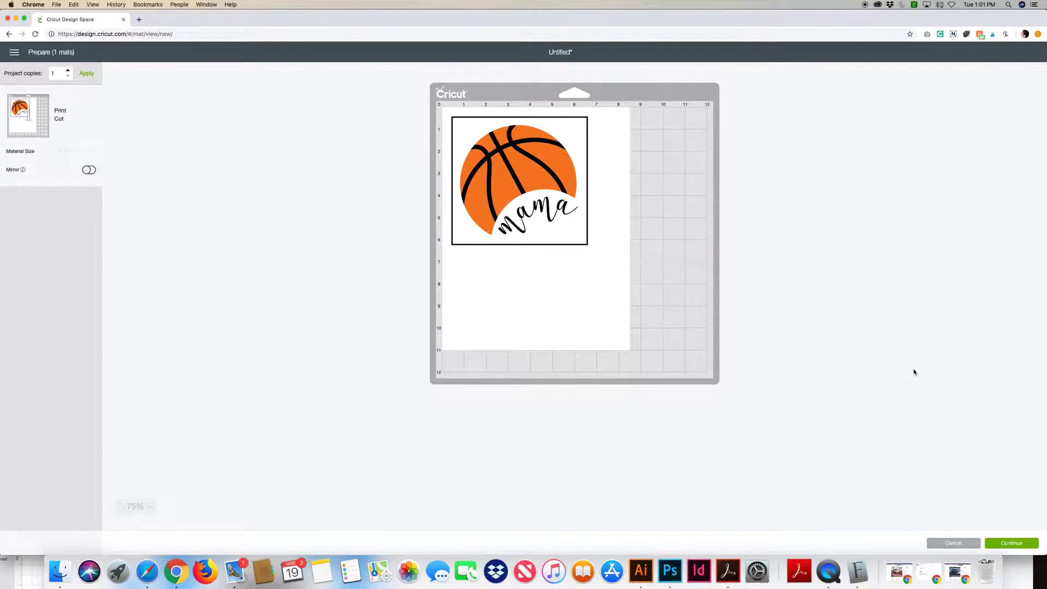
pyautogui.click(952, 542)
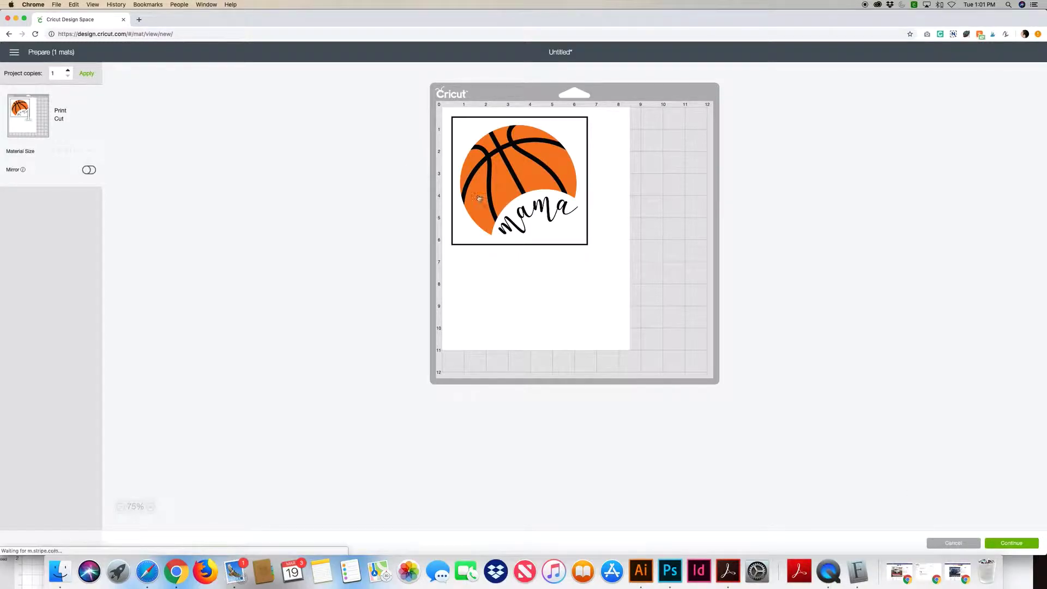
pyautogui.click(337, 261)
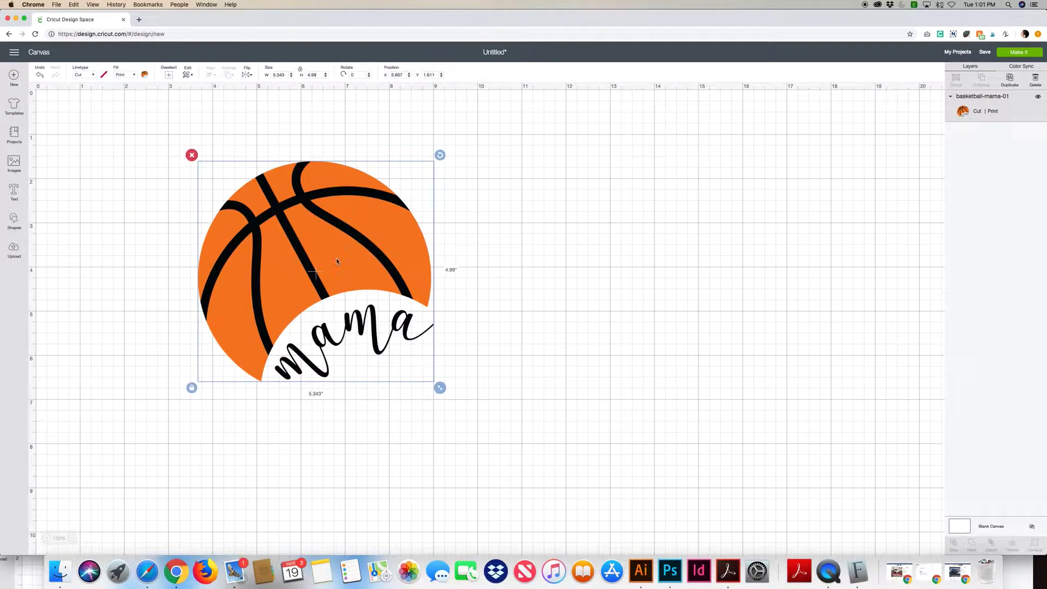
# Step: Delete the basketball image from the canvas and start a new image upload with the file basketball-mama-01.jpg
pyautogui.click(192, 155)
pyautogui.click(14, 248)
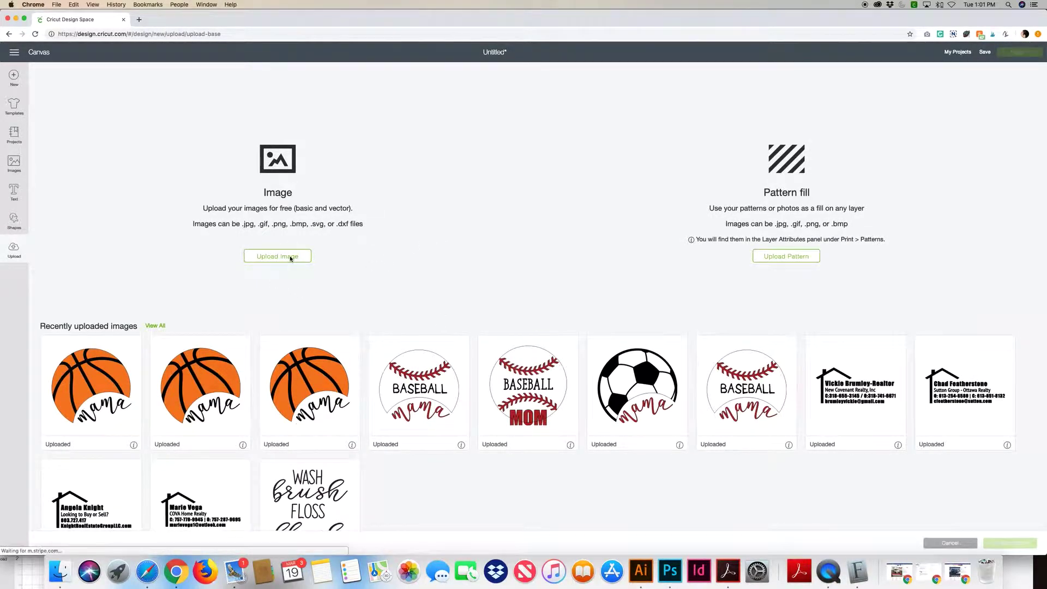
pyautogui.click(289, 259)
pyautogui.click(545, 292)
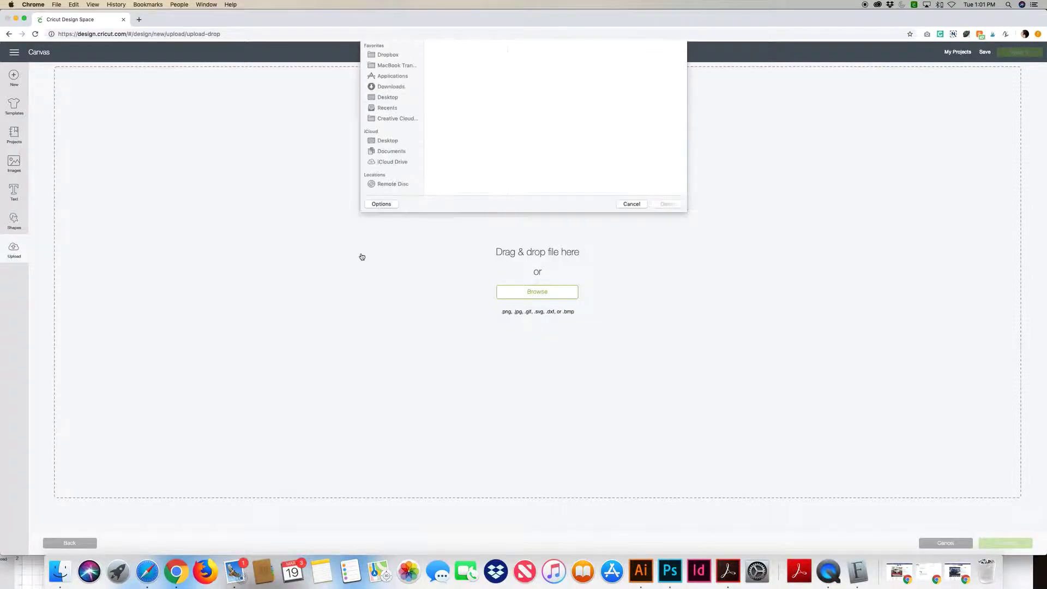
pyautogui.click(484, 72)
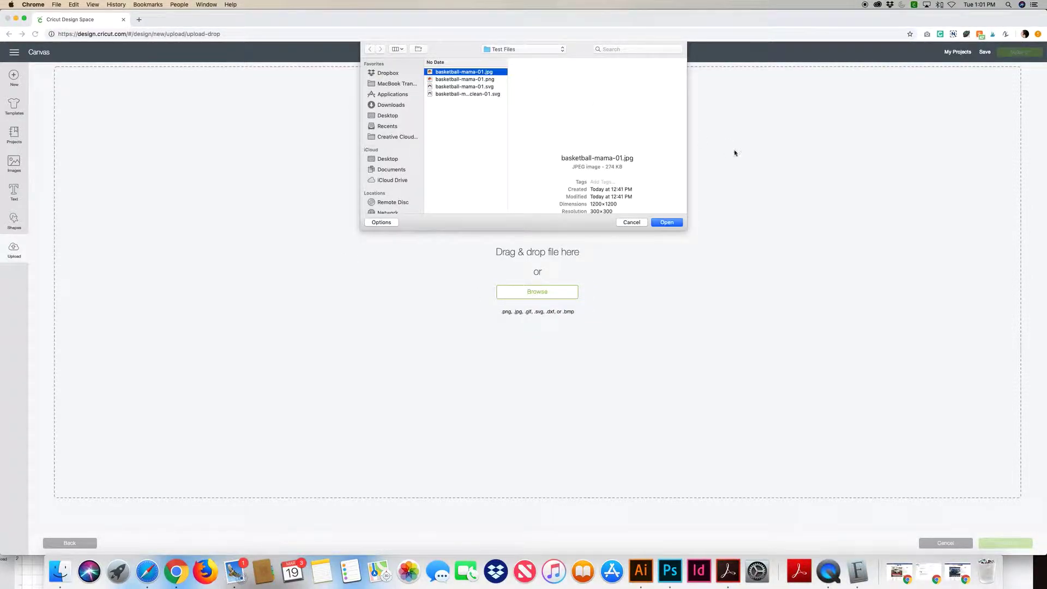
pyautogui.click(667, 222)
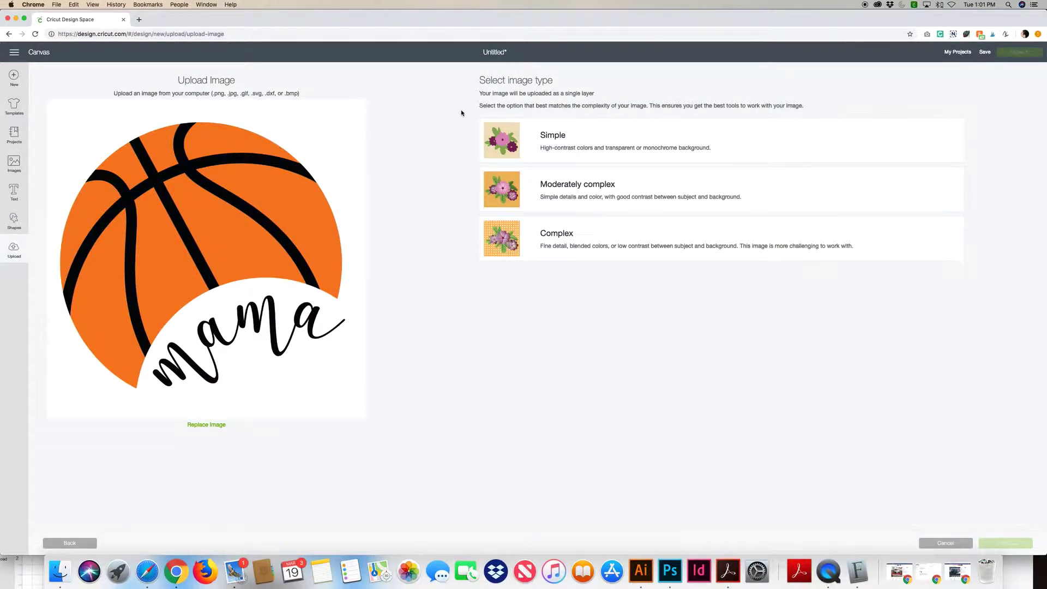
# Step: Try the Simple and Moderately complex image types for the JPG, and continue with Complex
pyautogui.click(572, 142)
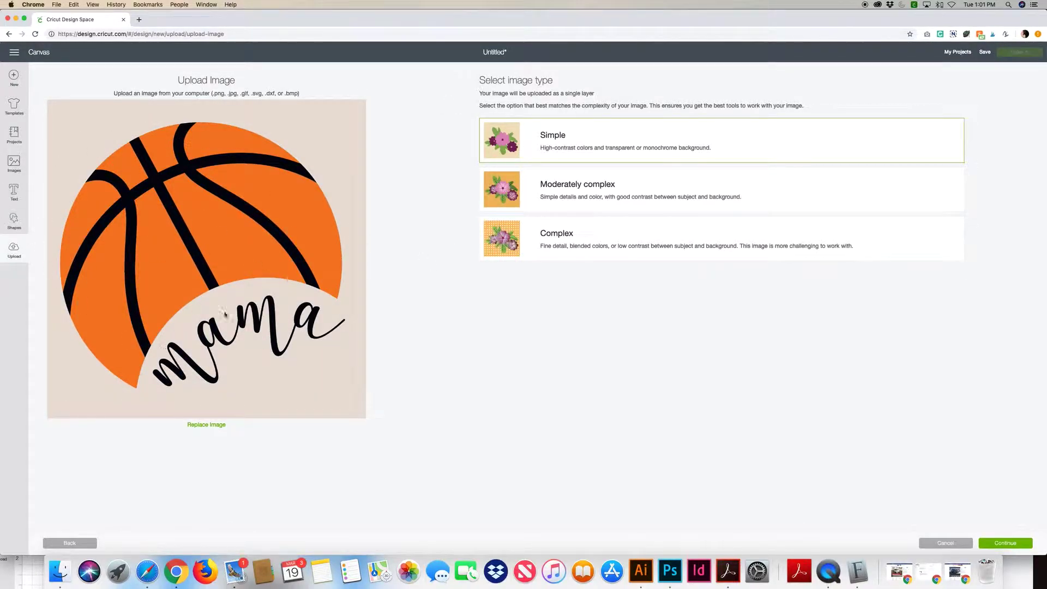
pyautogui.click(602, 191)
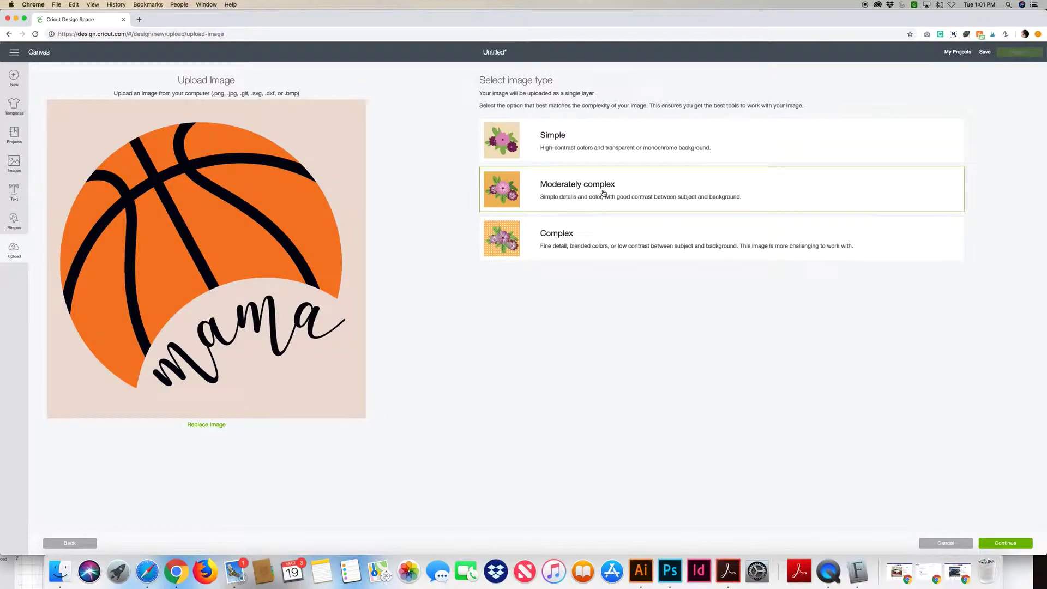
pyautogui.click(577, 250)
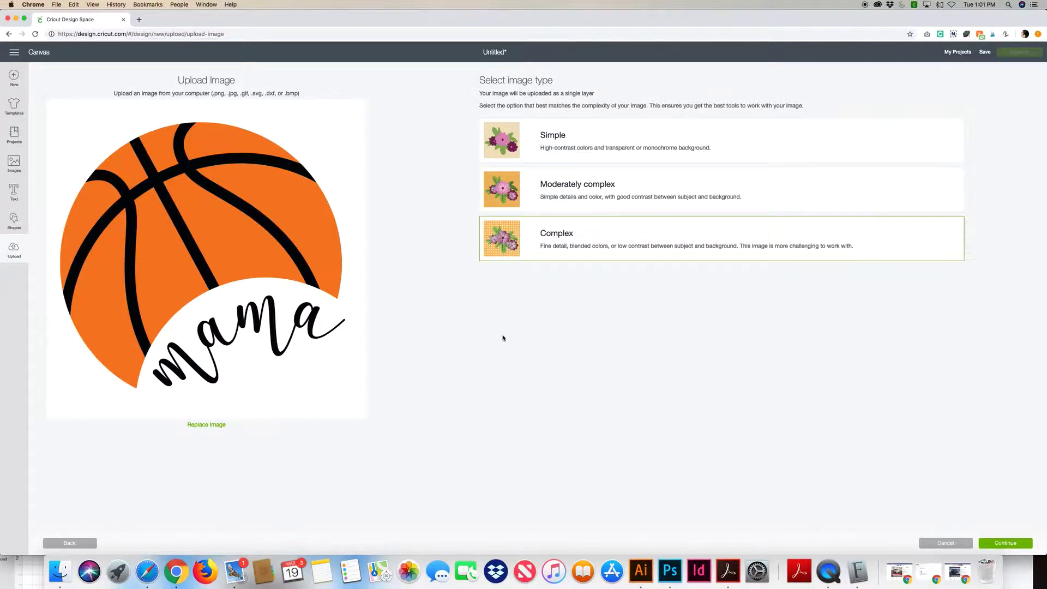
pyautogui.click(1005, 542)
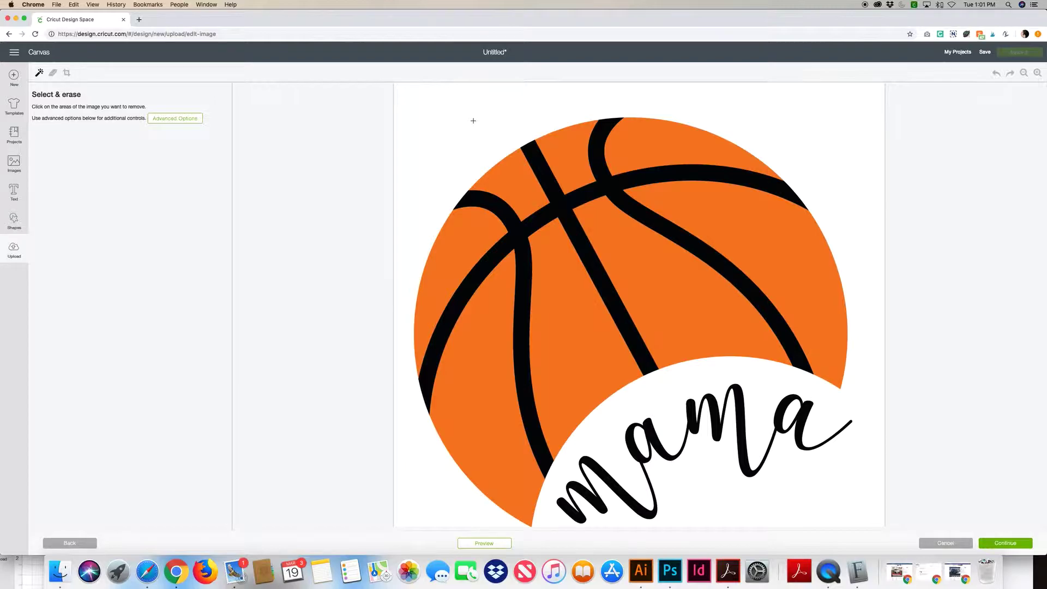
# Step: Try erasing the white background around the basketball design and undo the erasure
pyautogui.click(432, 132)
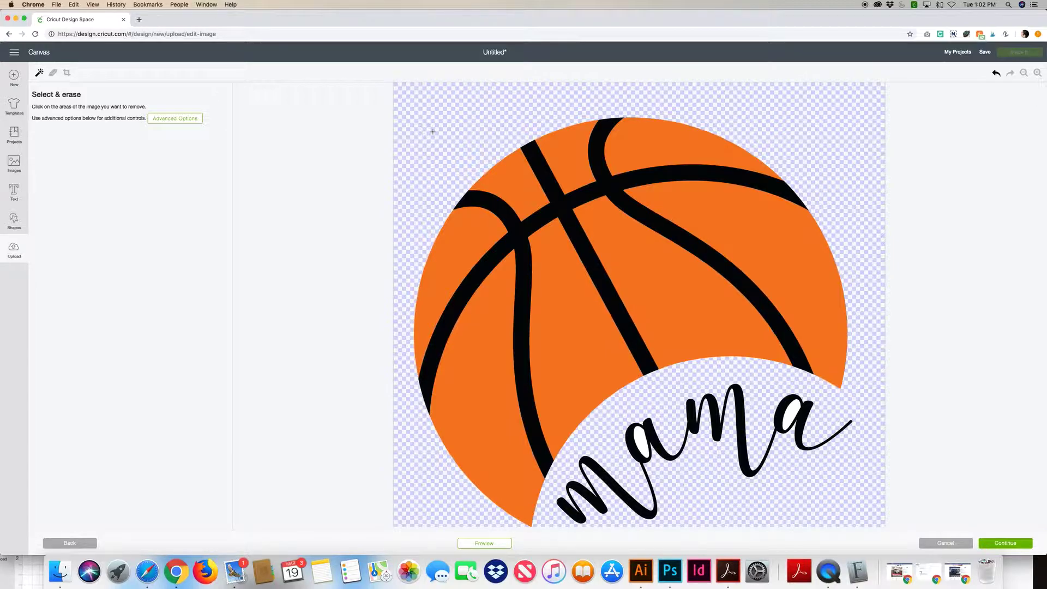
pyautogui.scroll(-2, 831, 237)
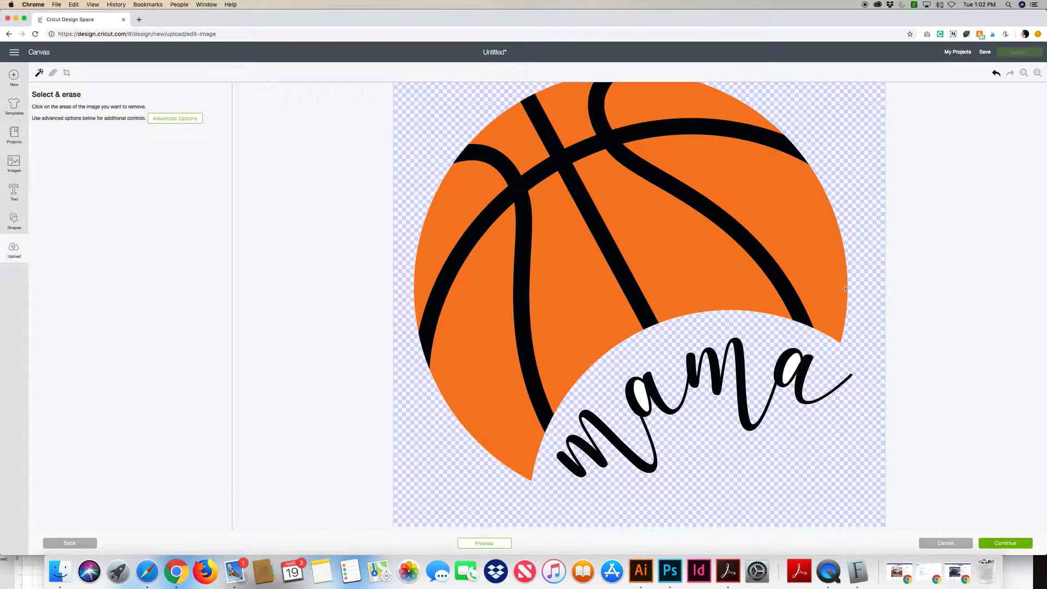
pyautogui.click(996, 72)
pyautogui.scroll(2, 961, 227)
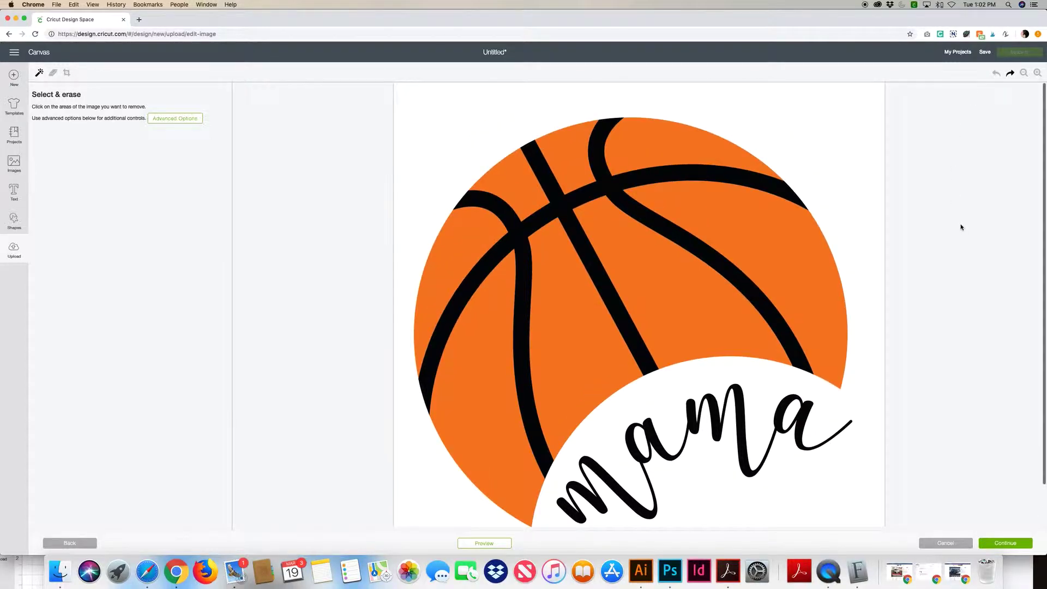
# Step: Erase the white background around the design and the white areas inside both letters a of mama
pyautogui.click(831, 132)
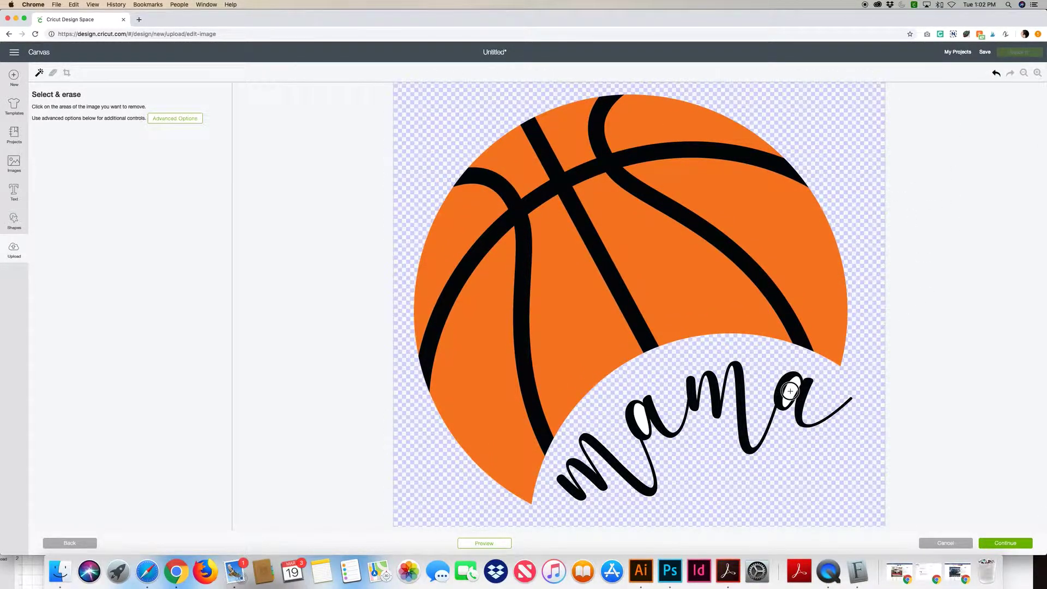
pyautogui.click(643, 419)
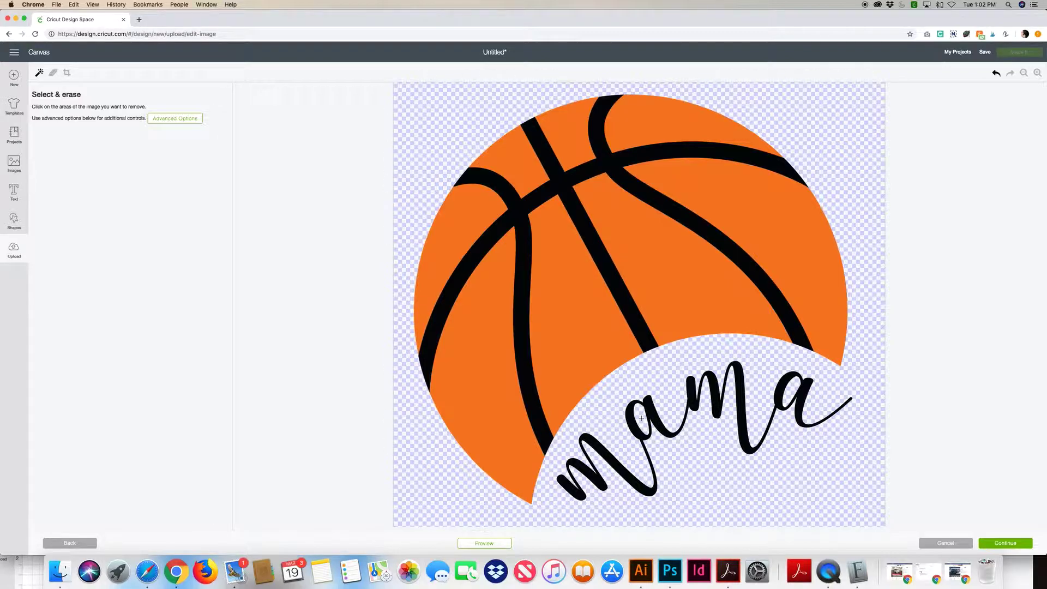
pyautogui.scroll(-1, 827, 417)
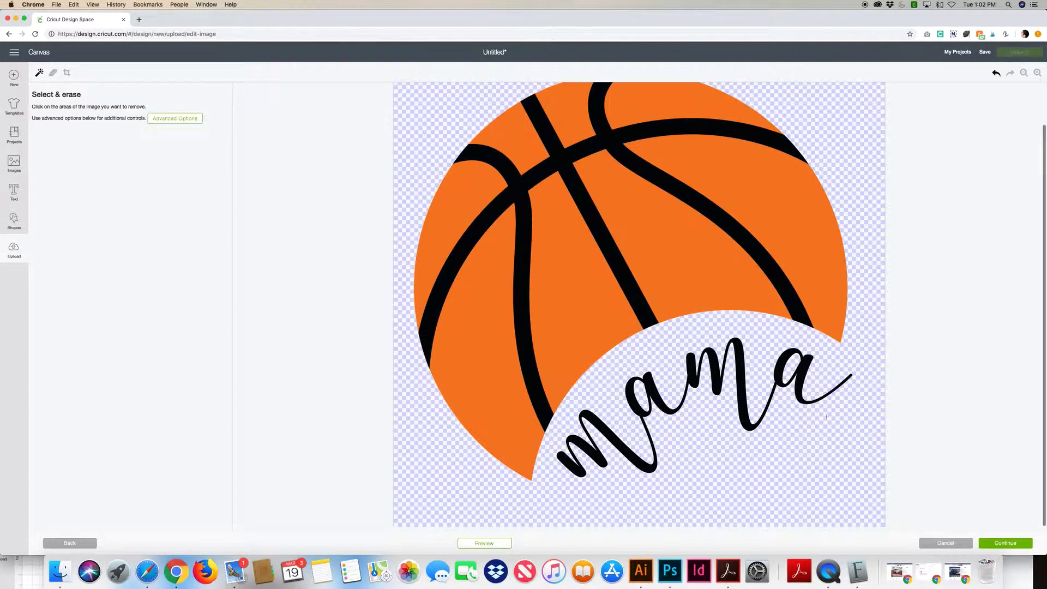
pyautogui.scroll(2, 457, 248)
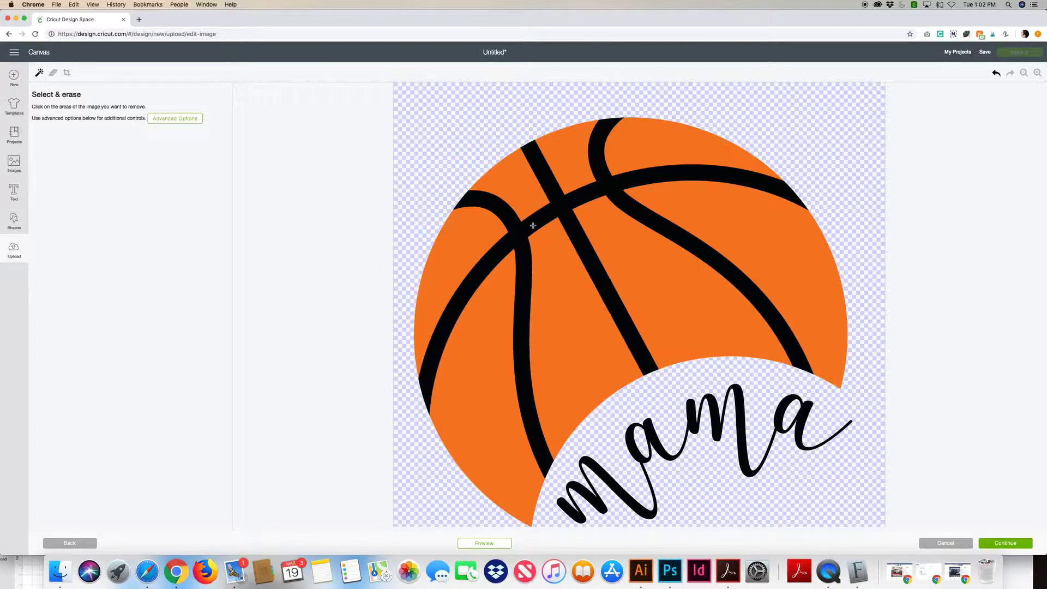
# Step: Try erasing the black seam lines and undo it, and proceed to the save options and cancel the JPG upload
pyautogui.click(533, 225)
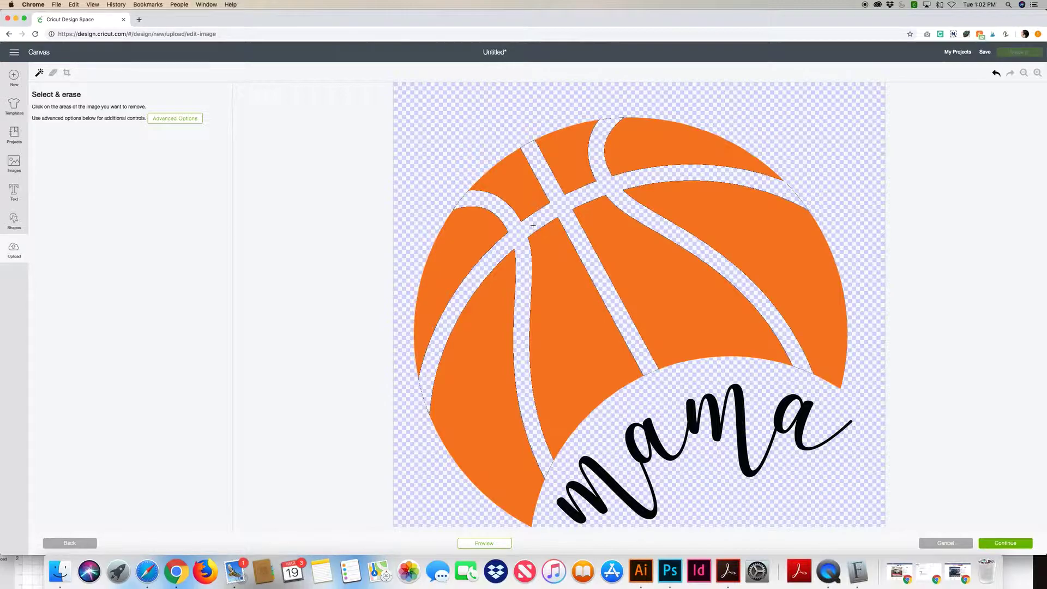
pyautogui.click(995, 73)
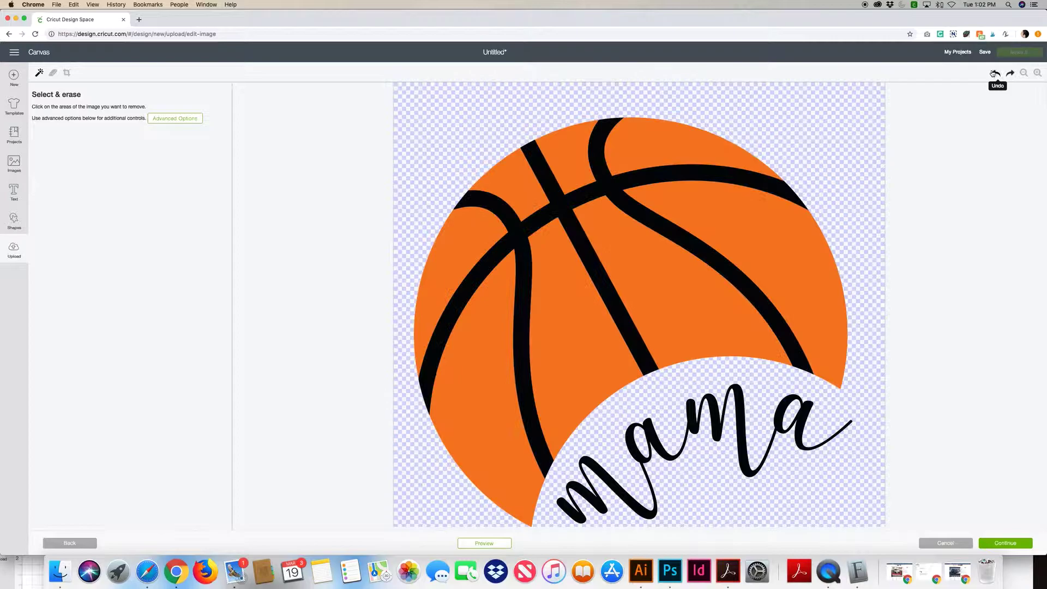
pyautogui.click(1014, 541)
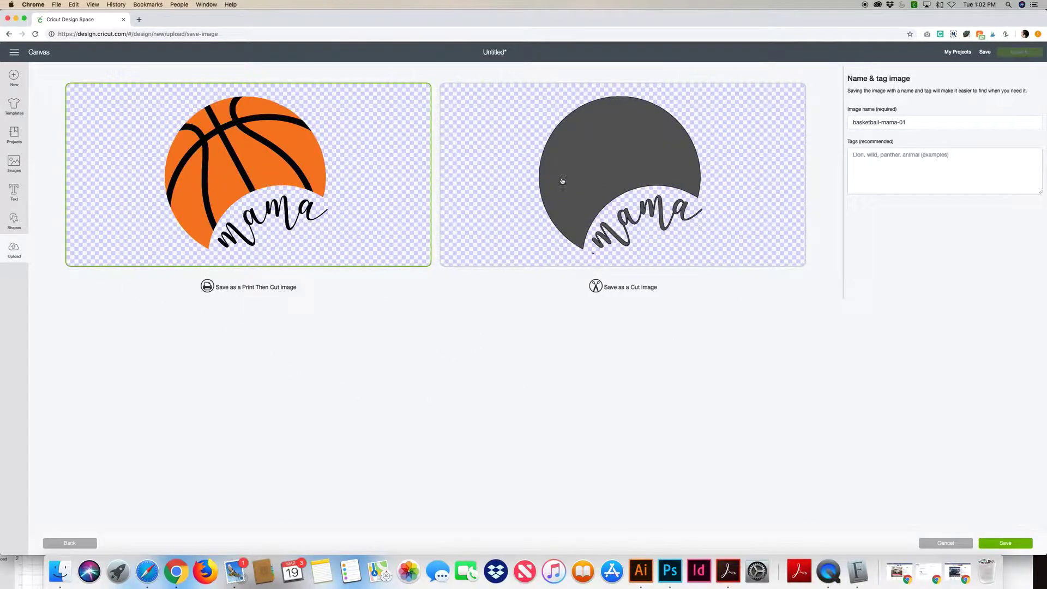
pyautogui.click(951, 542)
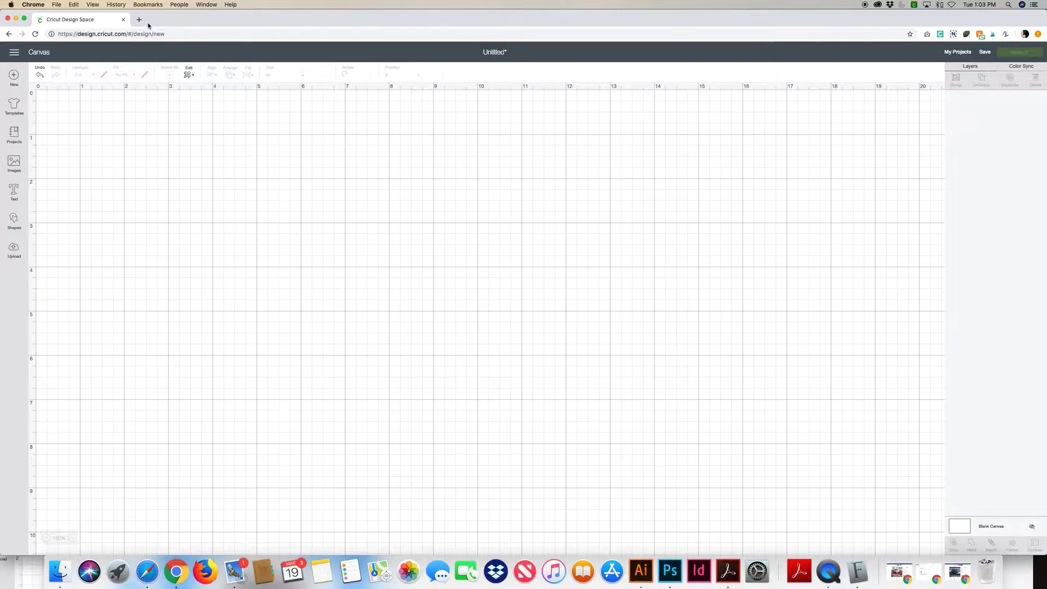
# Step: Open Google in a new browser tab and search for basketball clipart
pyautogui.click(139, 19)
pyautogui.write('google.com')
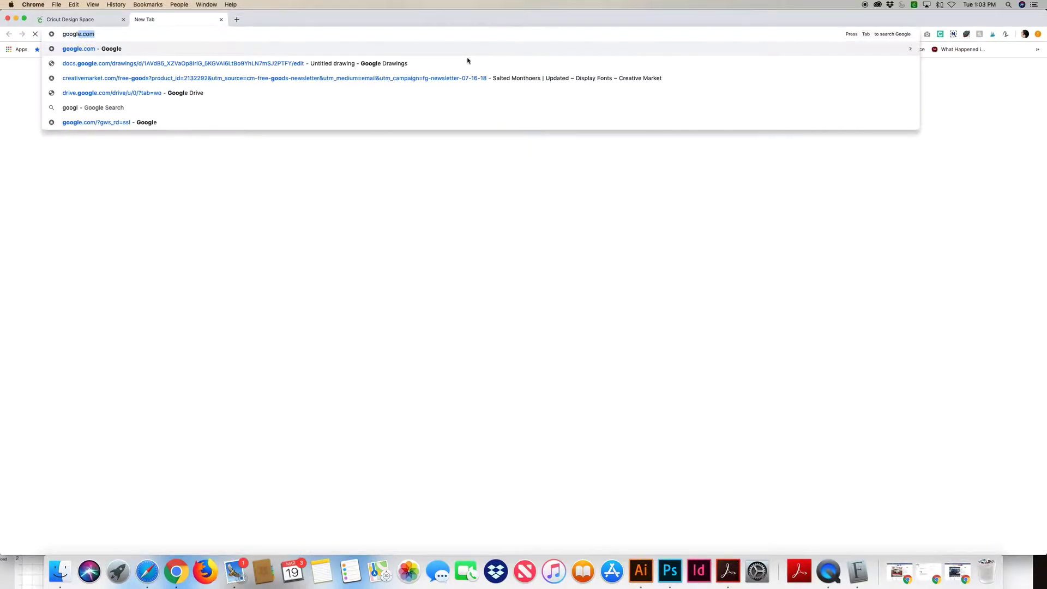
pyautogui.press('Return')
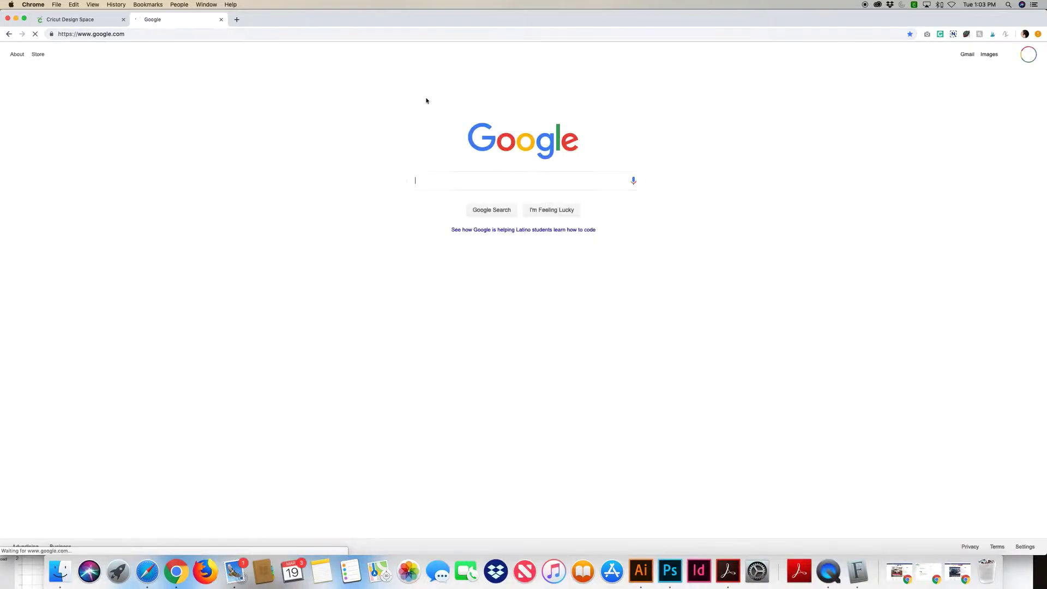
pyautogui.click(537, 181)
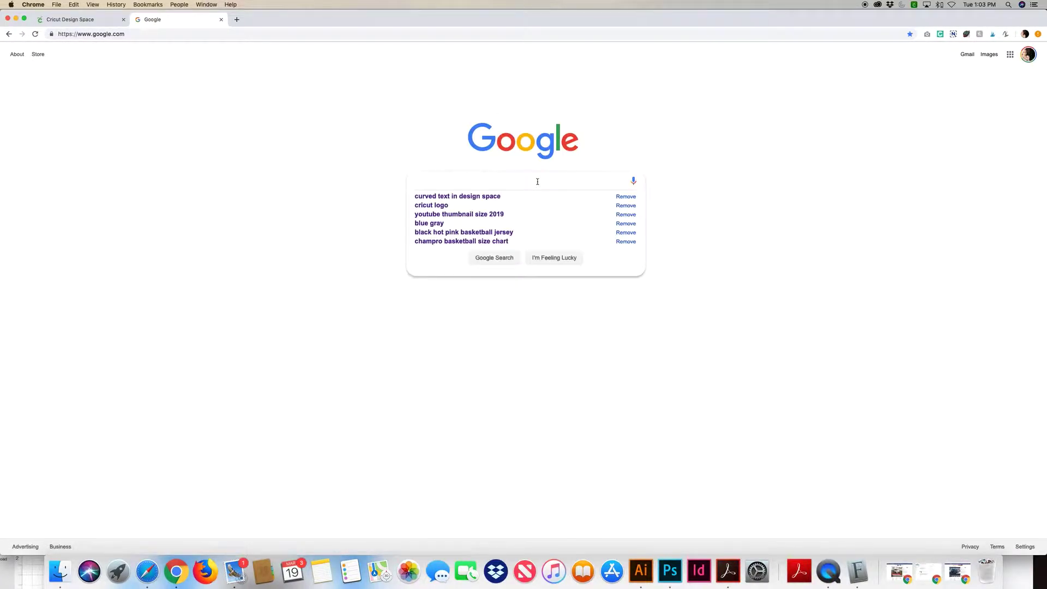
pyautogui.write('basketball ')
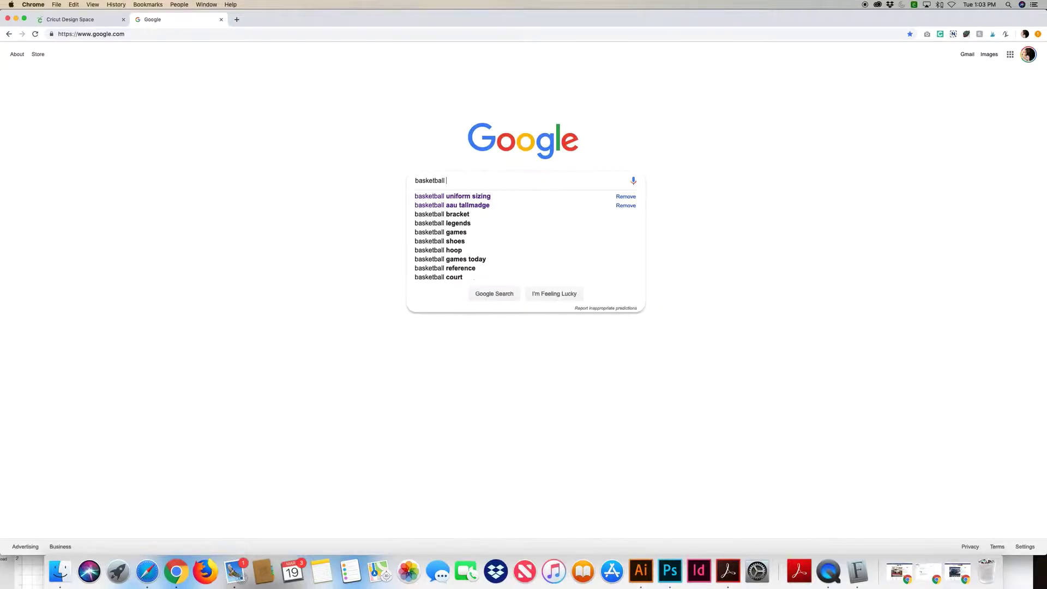
pyautogui.write('clipart')
pyautogui.press('Return')
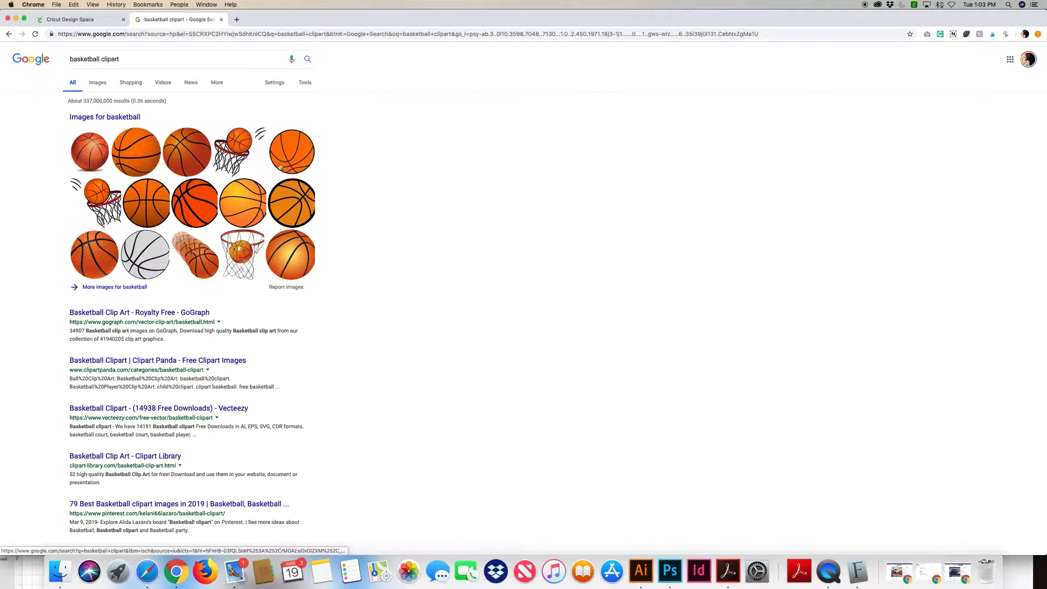
# Step: Show the basketball clipart image results, limit them to Large size, and check the usage rights options
pyautogui.click(240, 203)
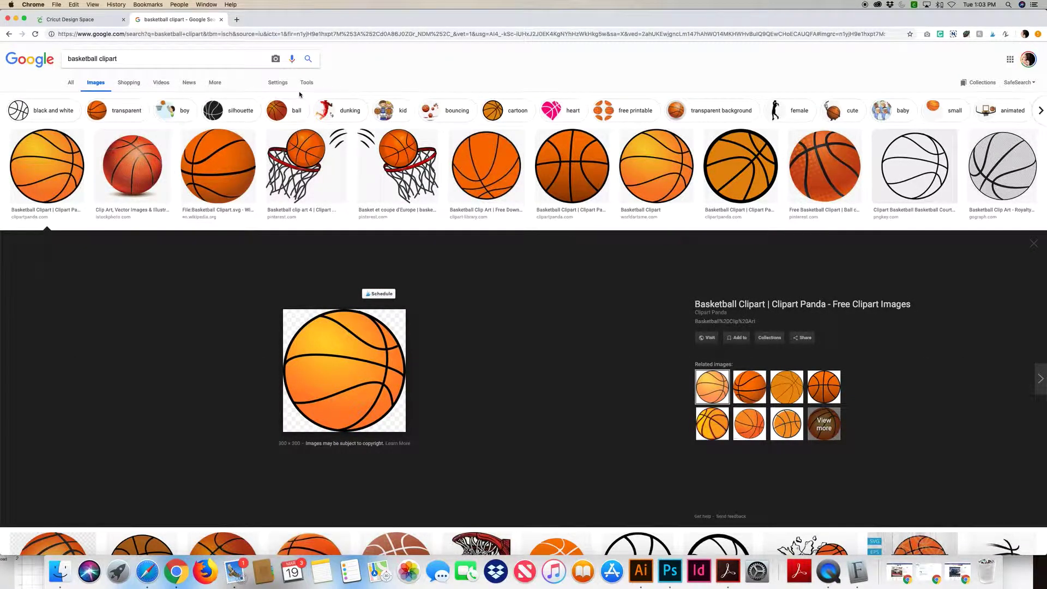
pyautogui.click(306, 83)
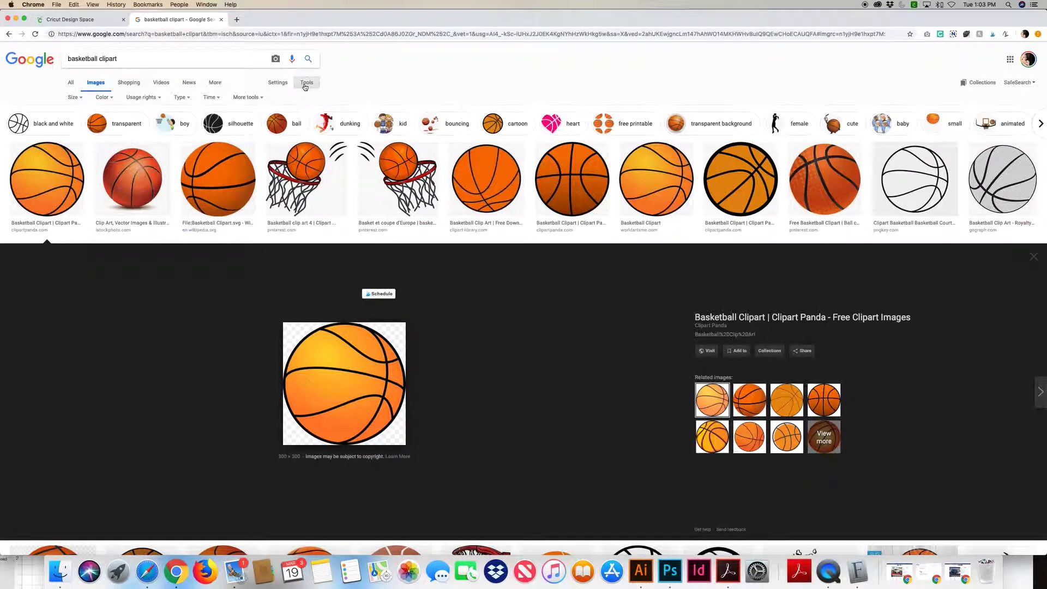
pyautogui.click(80, 98)
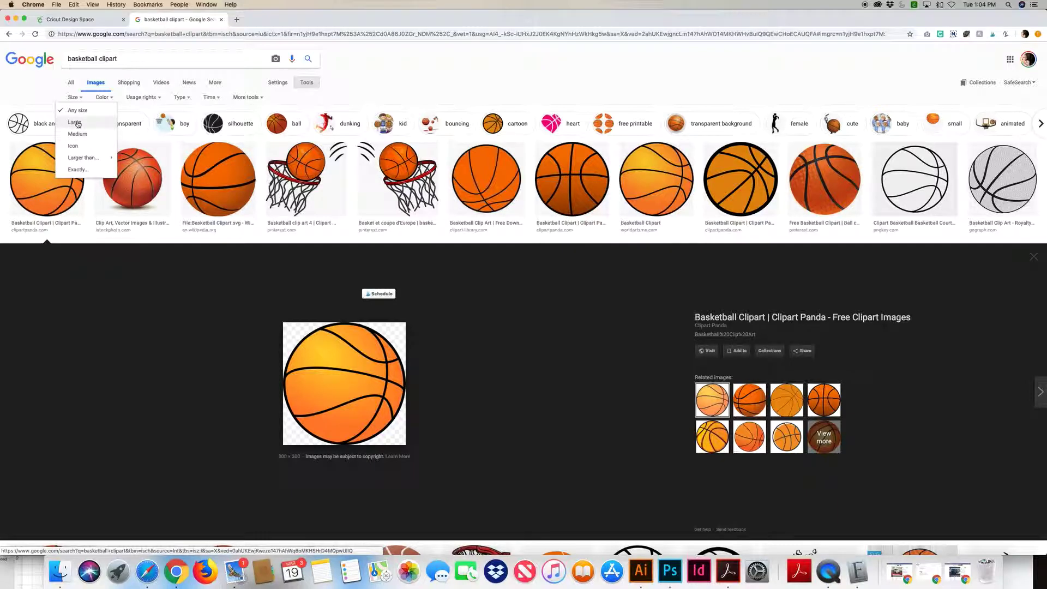
pyautogui.click(79, 123)
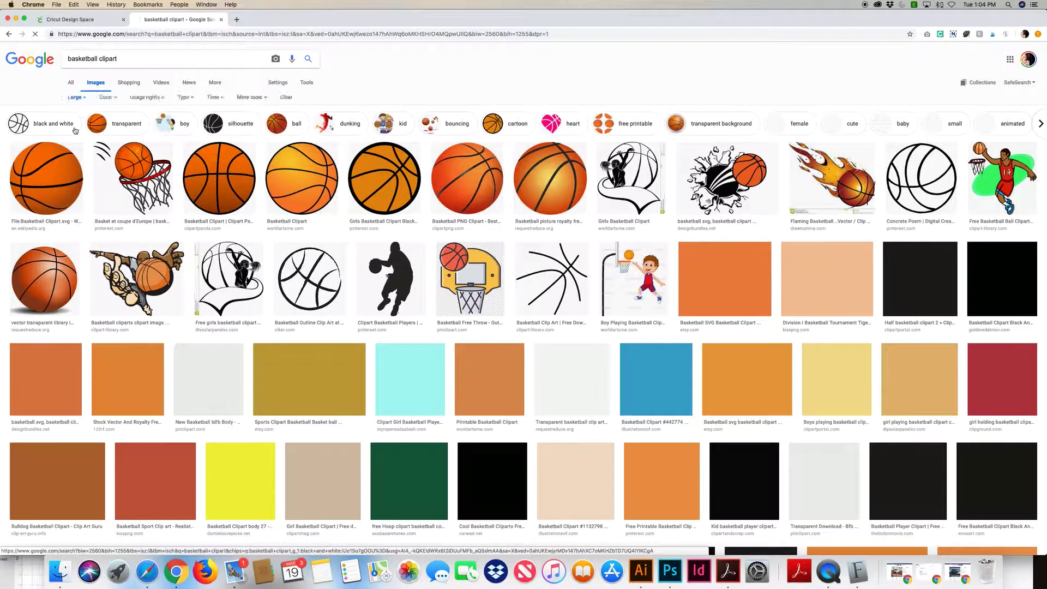
pyautogui.click(146, 97)
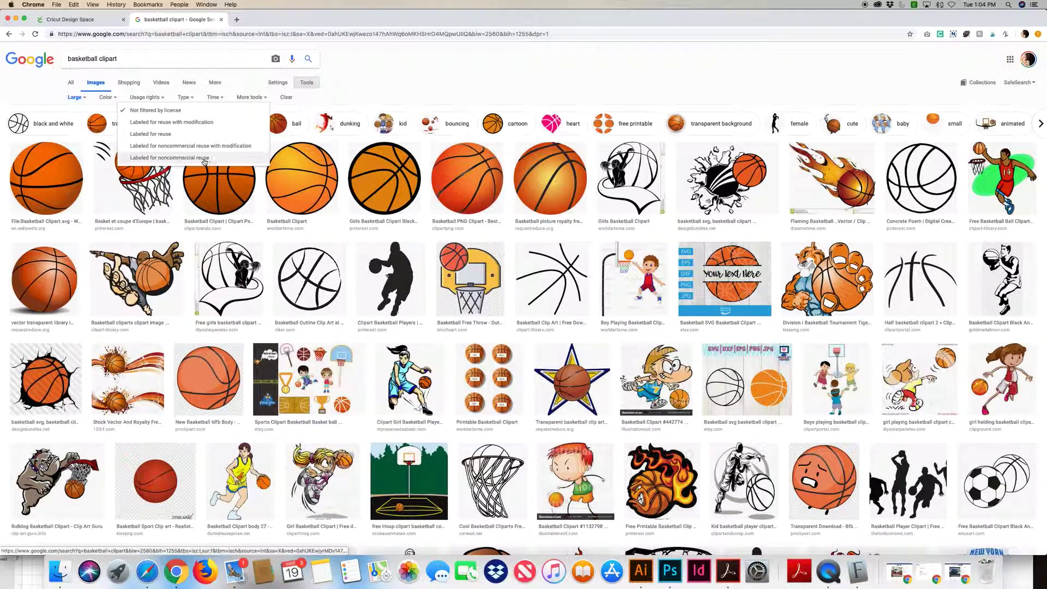
pyautogui.click(363, 93)
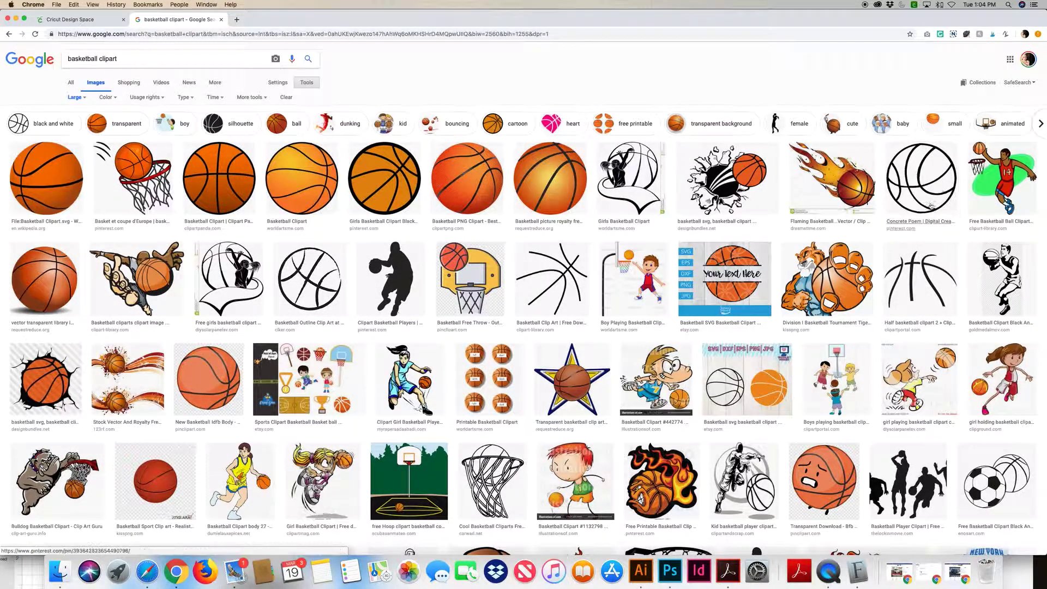
# Step: Preview the black outline basketball image, try copying it and saving it as a JPEG, cancel the save, and close the Google page
pyautogui.click(920, 182)
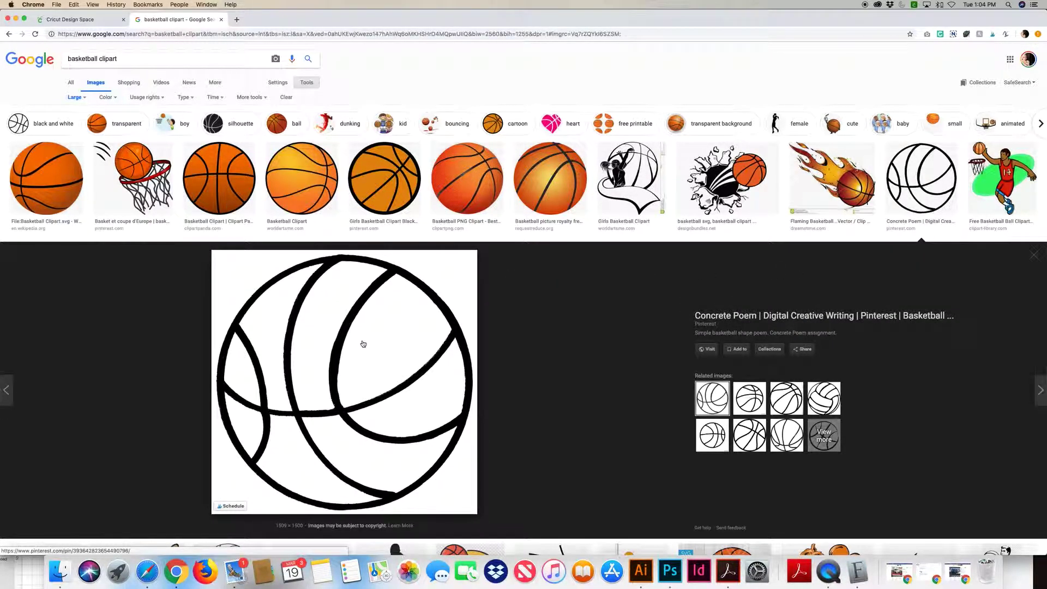
pyautogui.rightClick(363, 343)
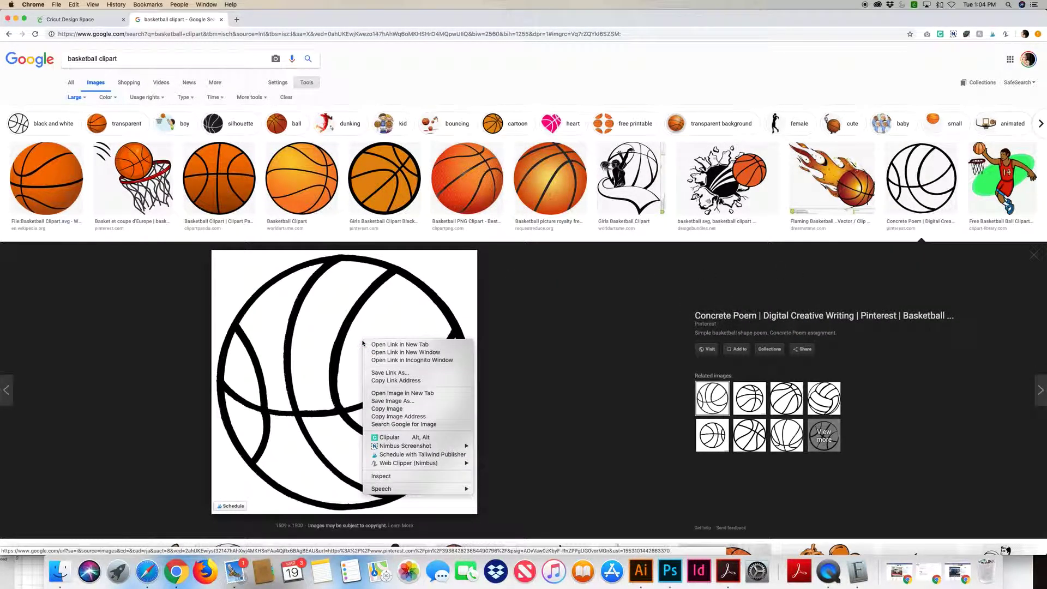
pyautogui.click(392, 408)
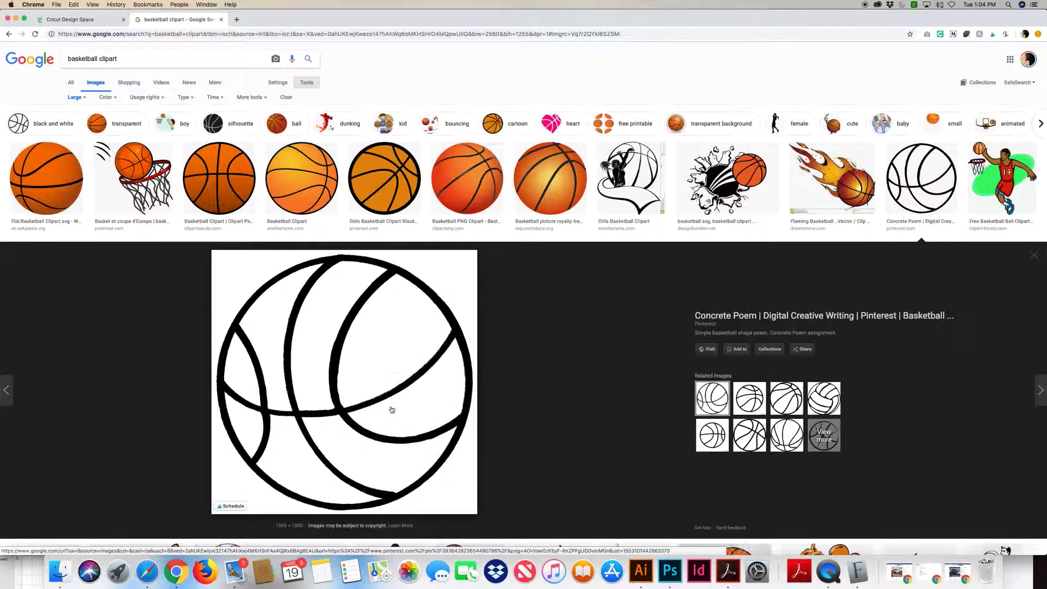
pyautogui.rightClick(432, 285)
pyautogui.click(460, 338)
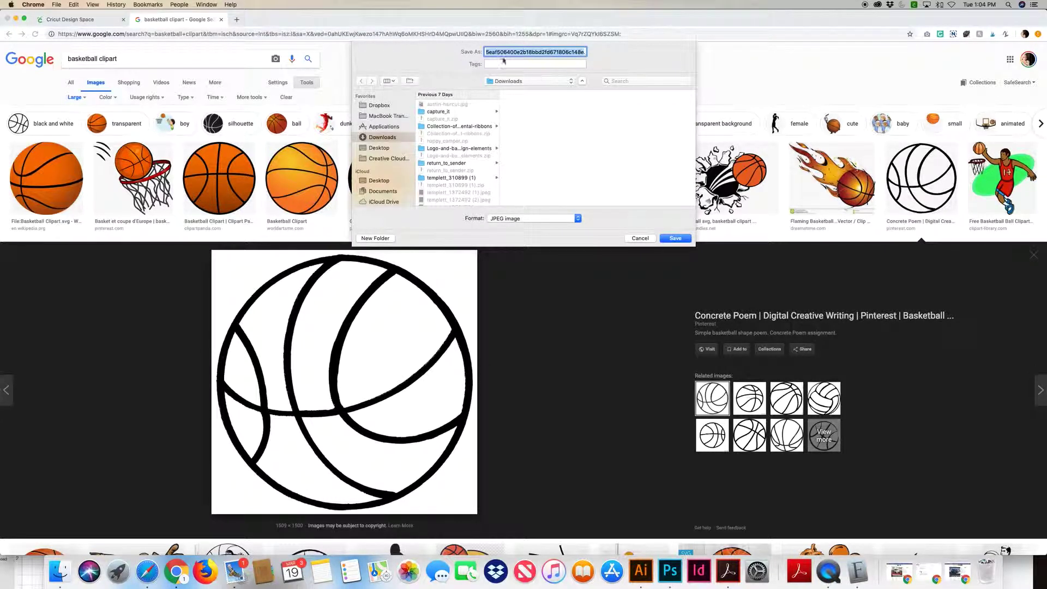
pyautogui.click(639, 238)
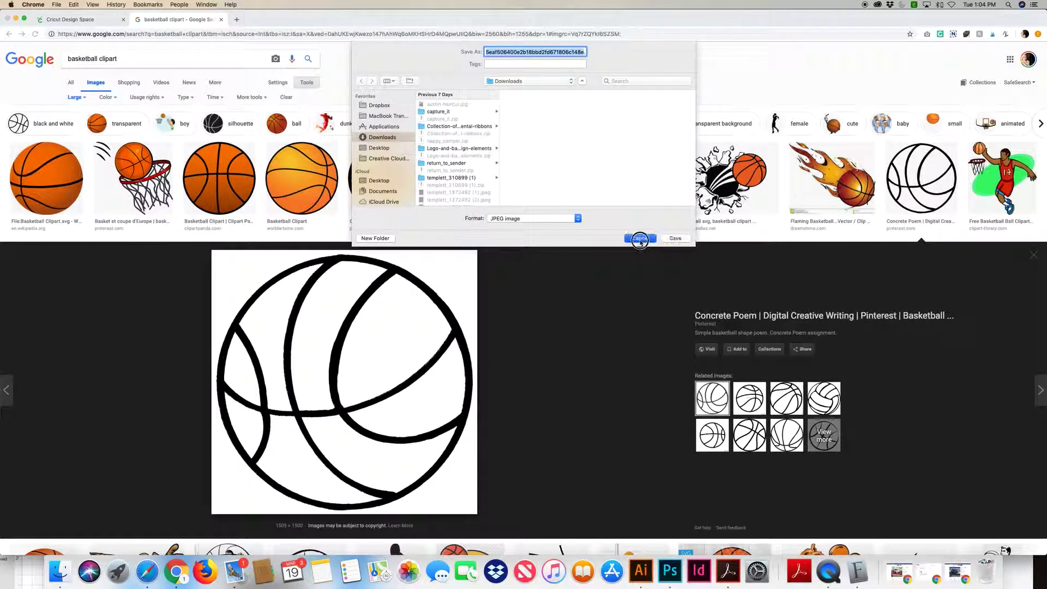
pyautogui.click(220, 19)
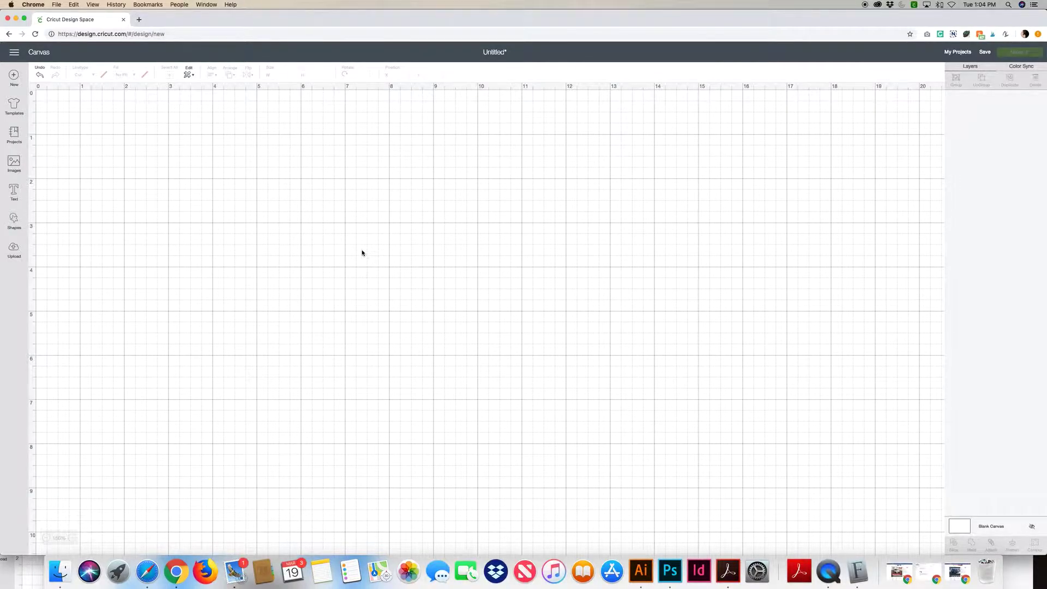
# Step: Add the text TaylorGeorgeDesigns.com to the canvas and move it up to about X 1.3, Y 3.9 inches
pyautogui.click(14, 192)
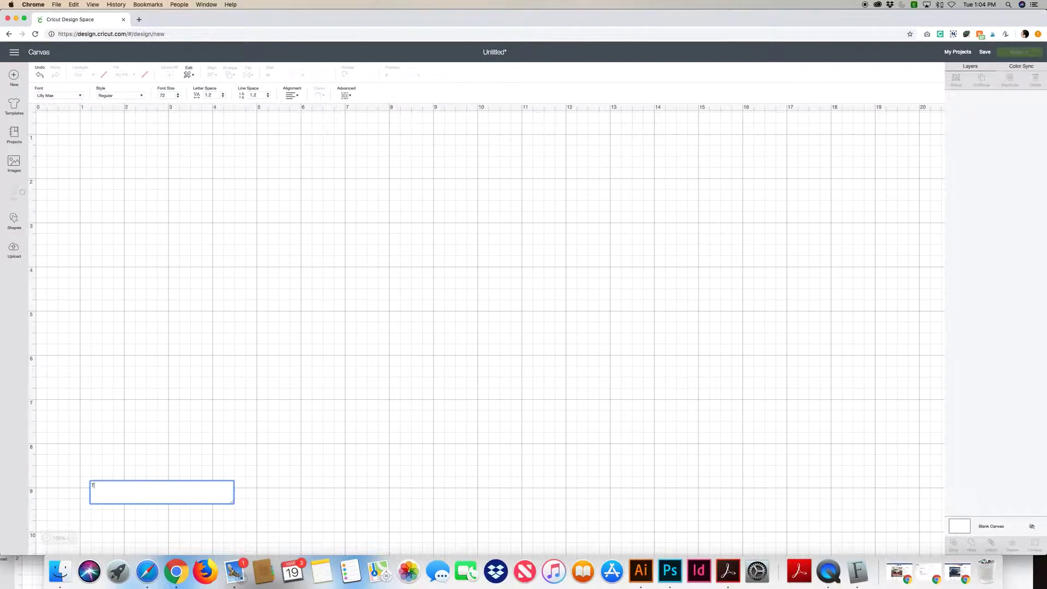
pyautogui.write('TaylorGeorg')
pyautogui.write('eD')
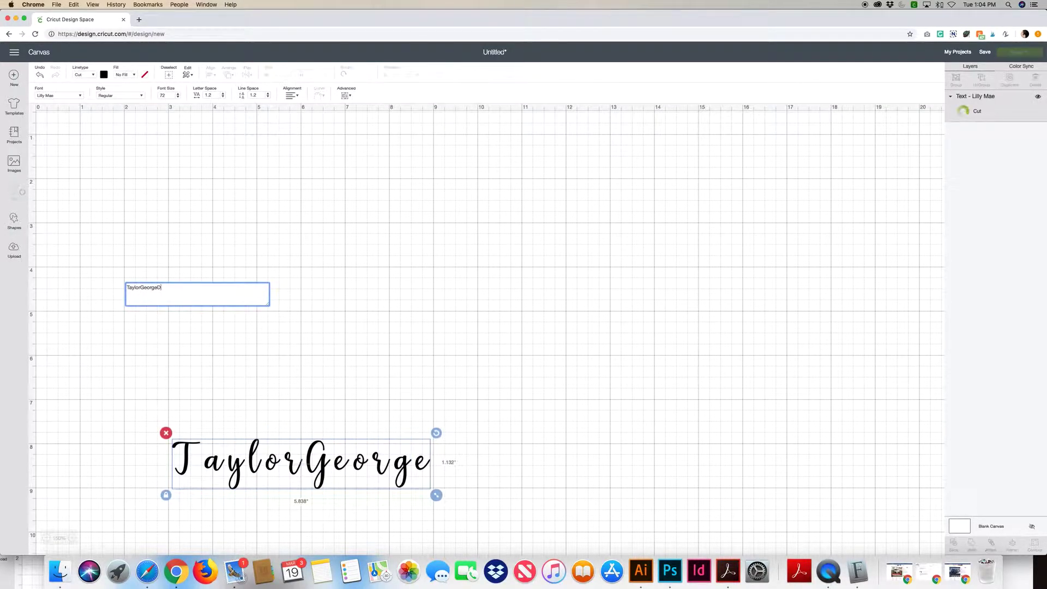
pyautogui.write('esigns.com')
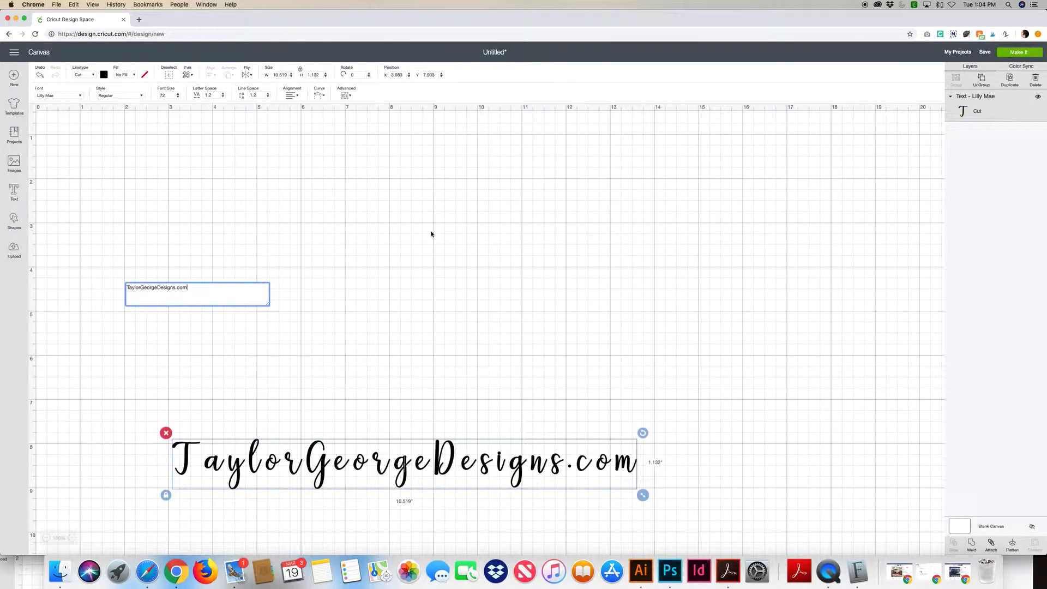
pyautogui.click(505, 377)
pyautogui.moveTo(479, 479); pyautogui.dragTo(423, 257)
pyautogui.moveTo(472, 462); pyautogui.dragTo(393, 288)
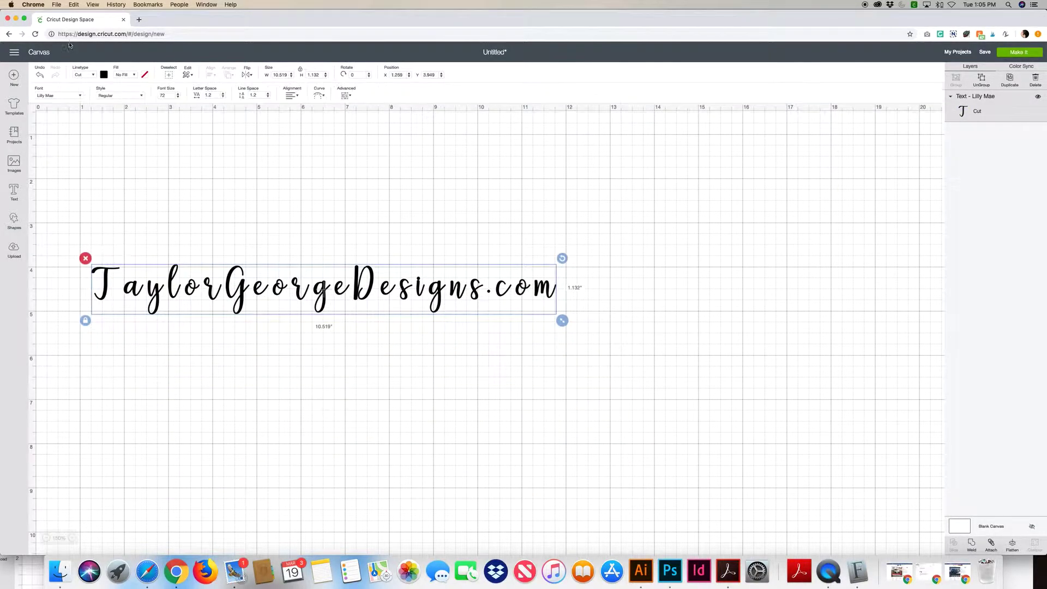
# Step: Change the font of the TaylorGeorgeDesigns.com text to A Child's Year and deselect it
pyautogui.click(80, 98)
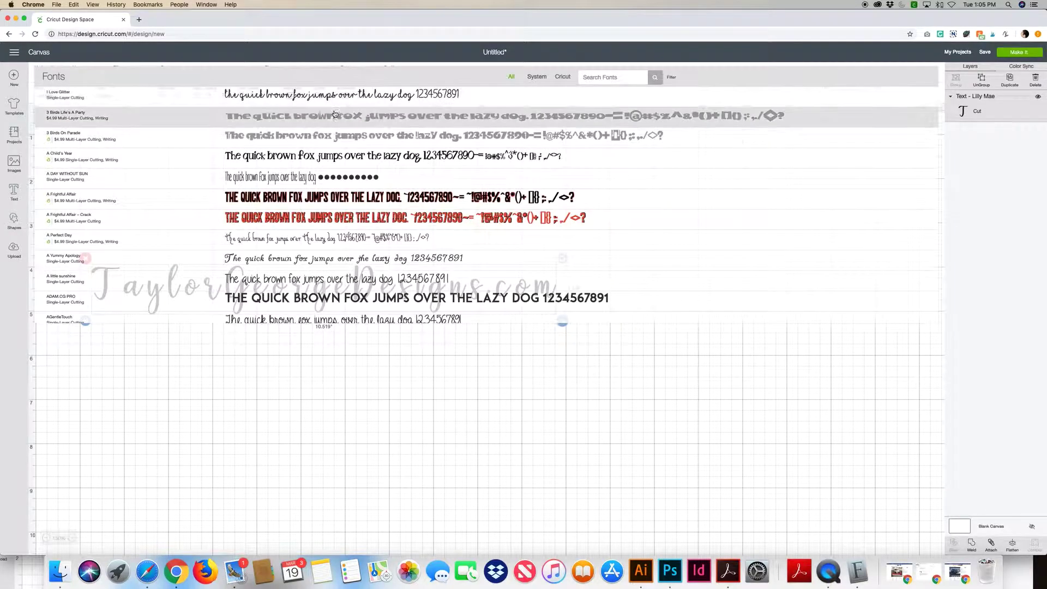
pyautogui.click(268, 158)
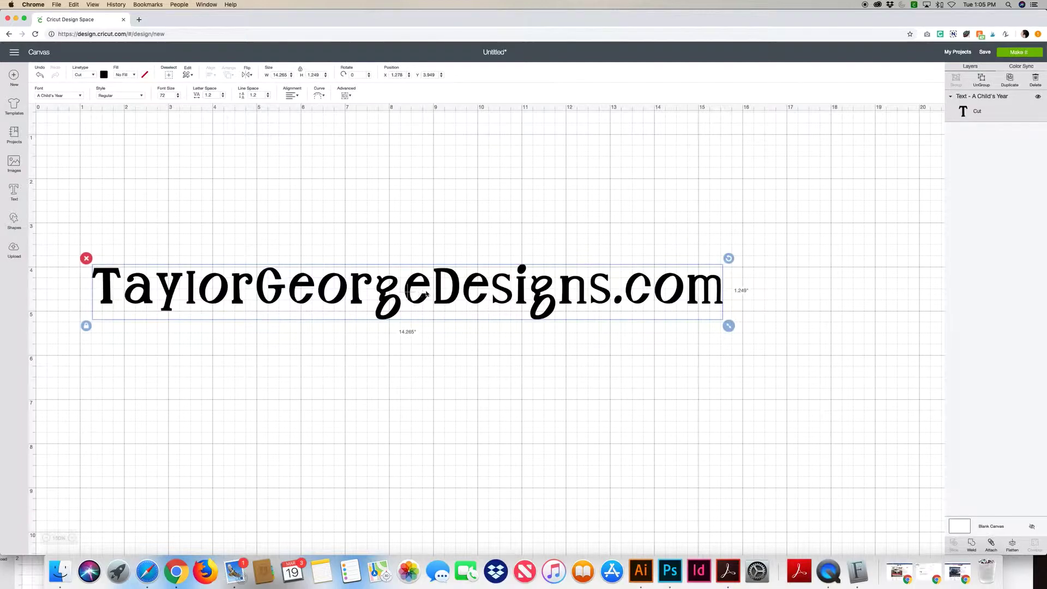
pyautogui.click(641, 332)
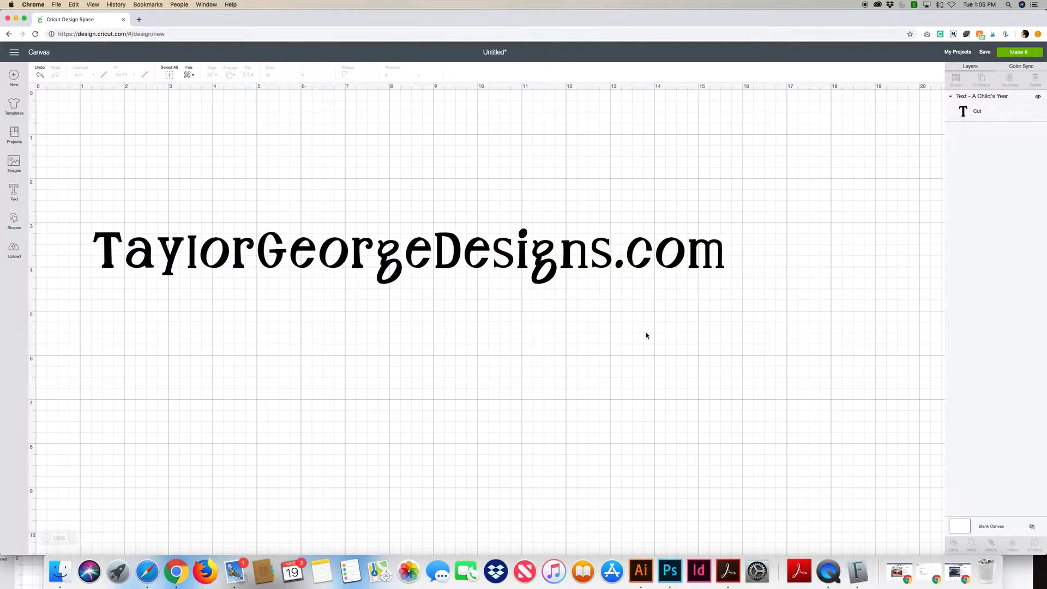